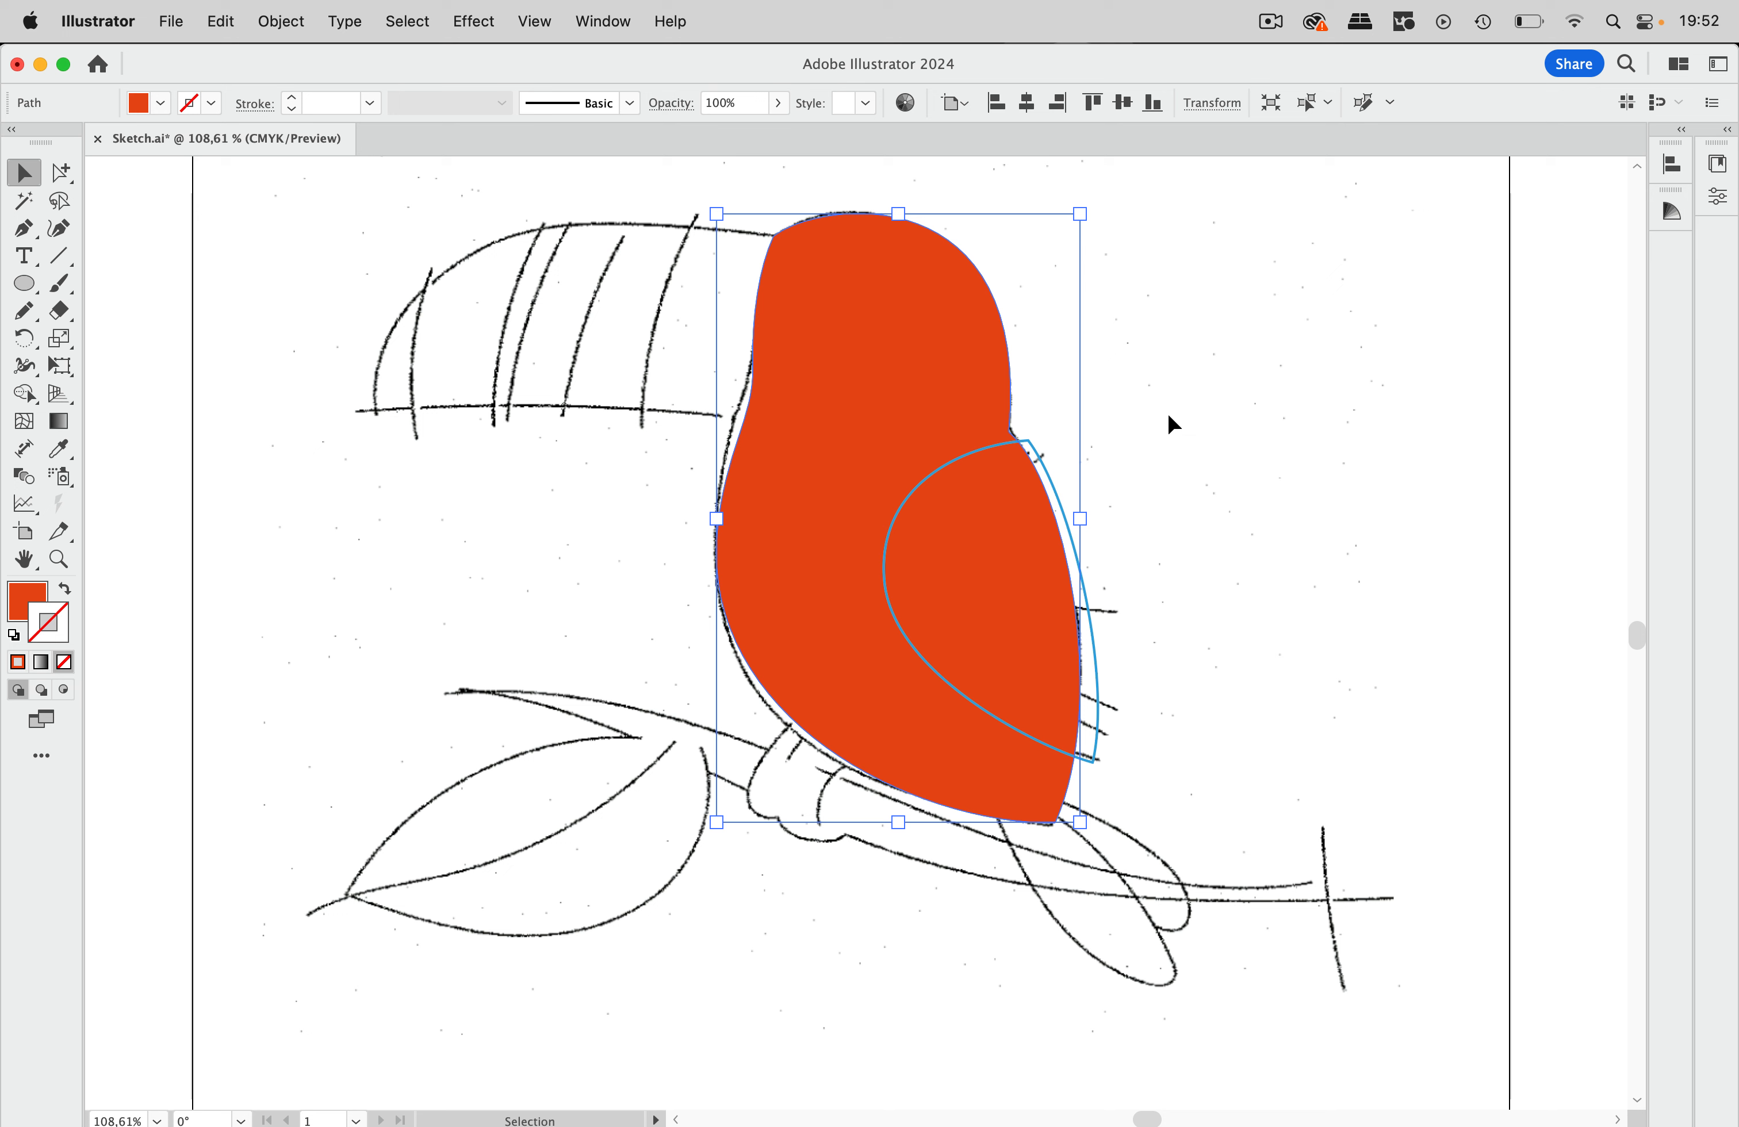
# - Show the document's layers and add a new layer above Layer 1
pyautogui.click(603, 22)
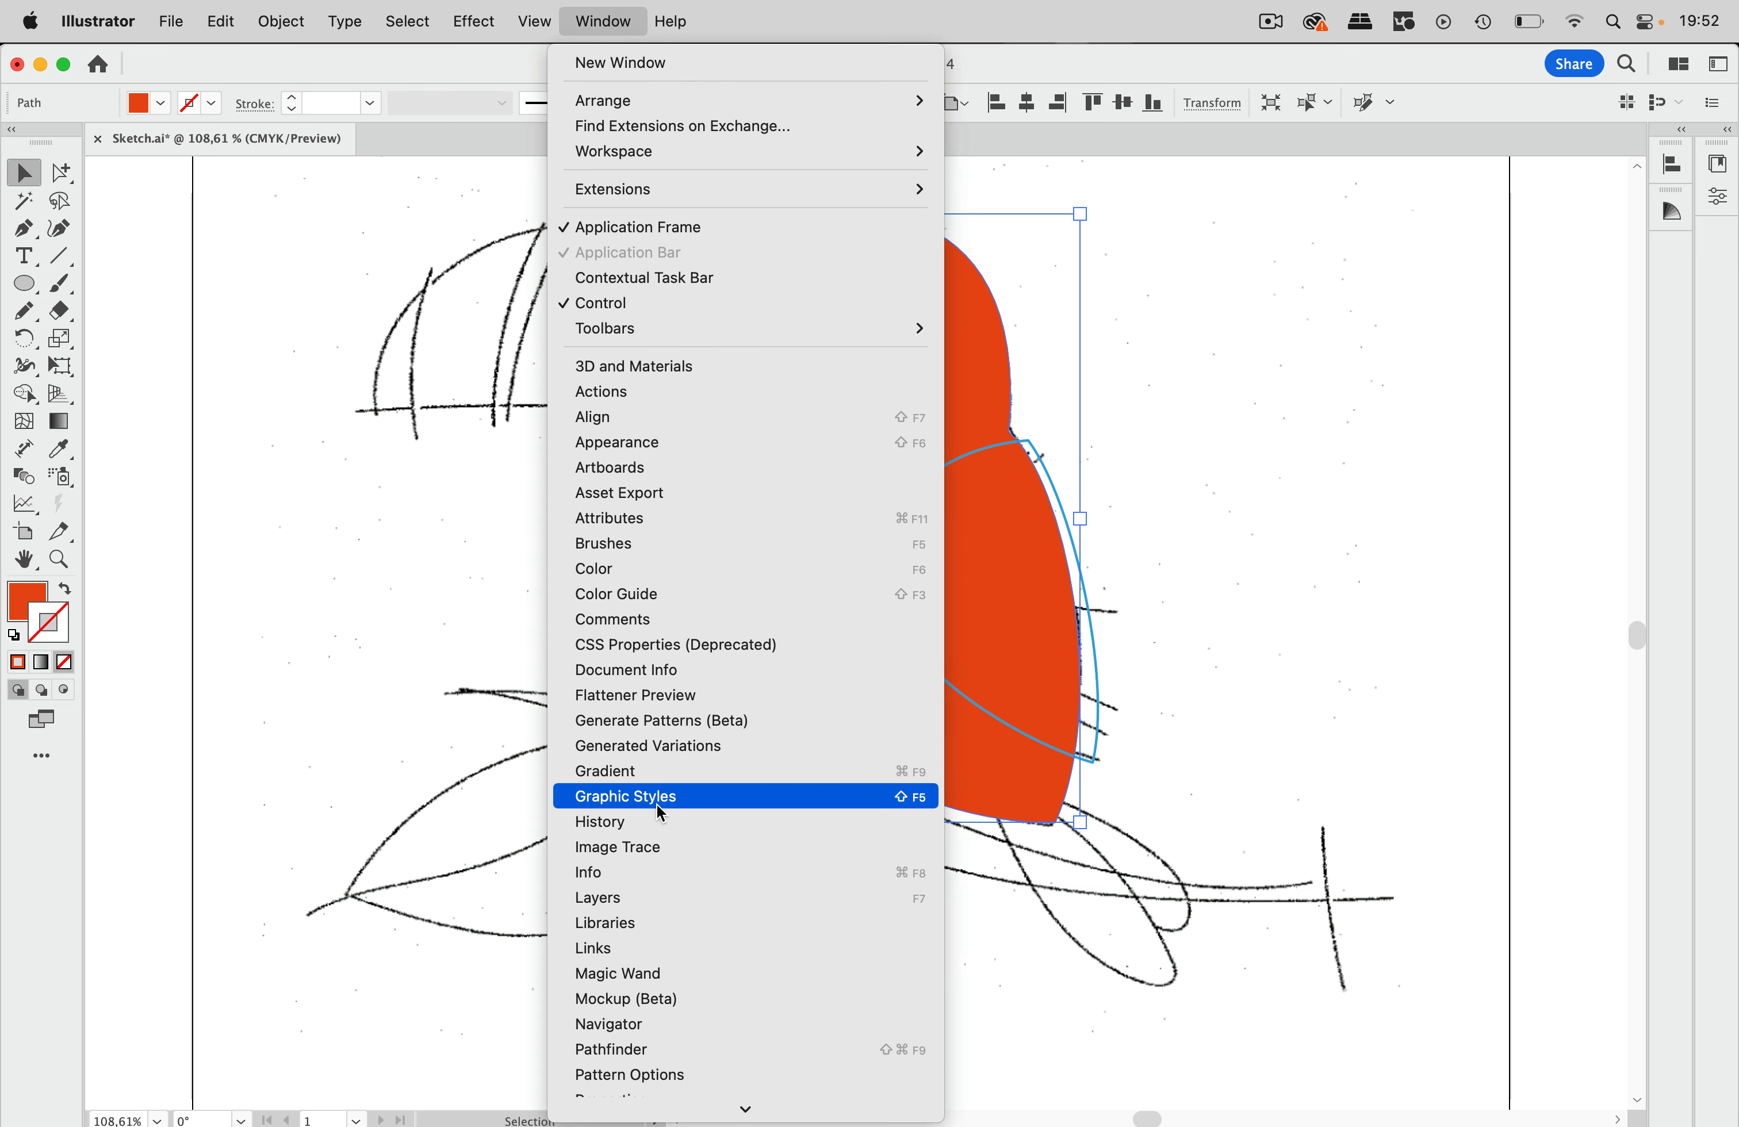
pyautogui.click(648, 895)
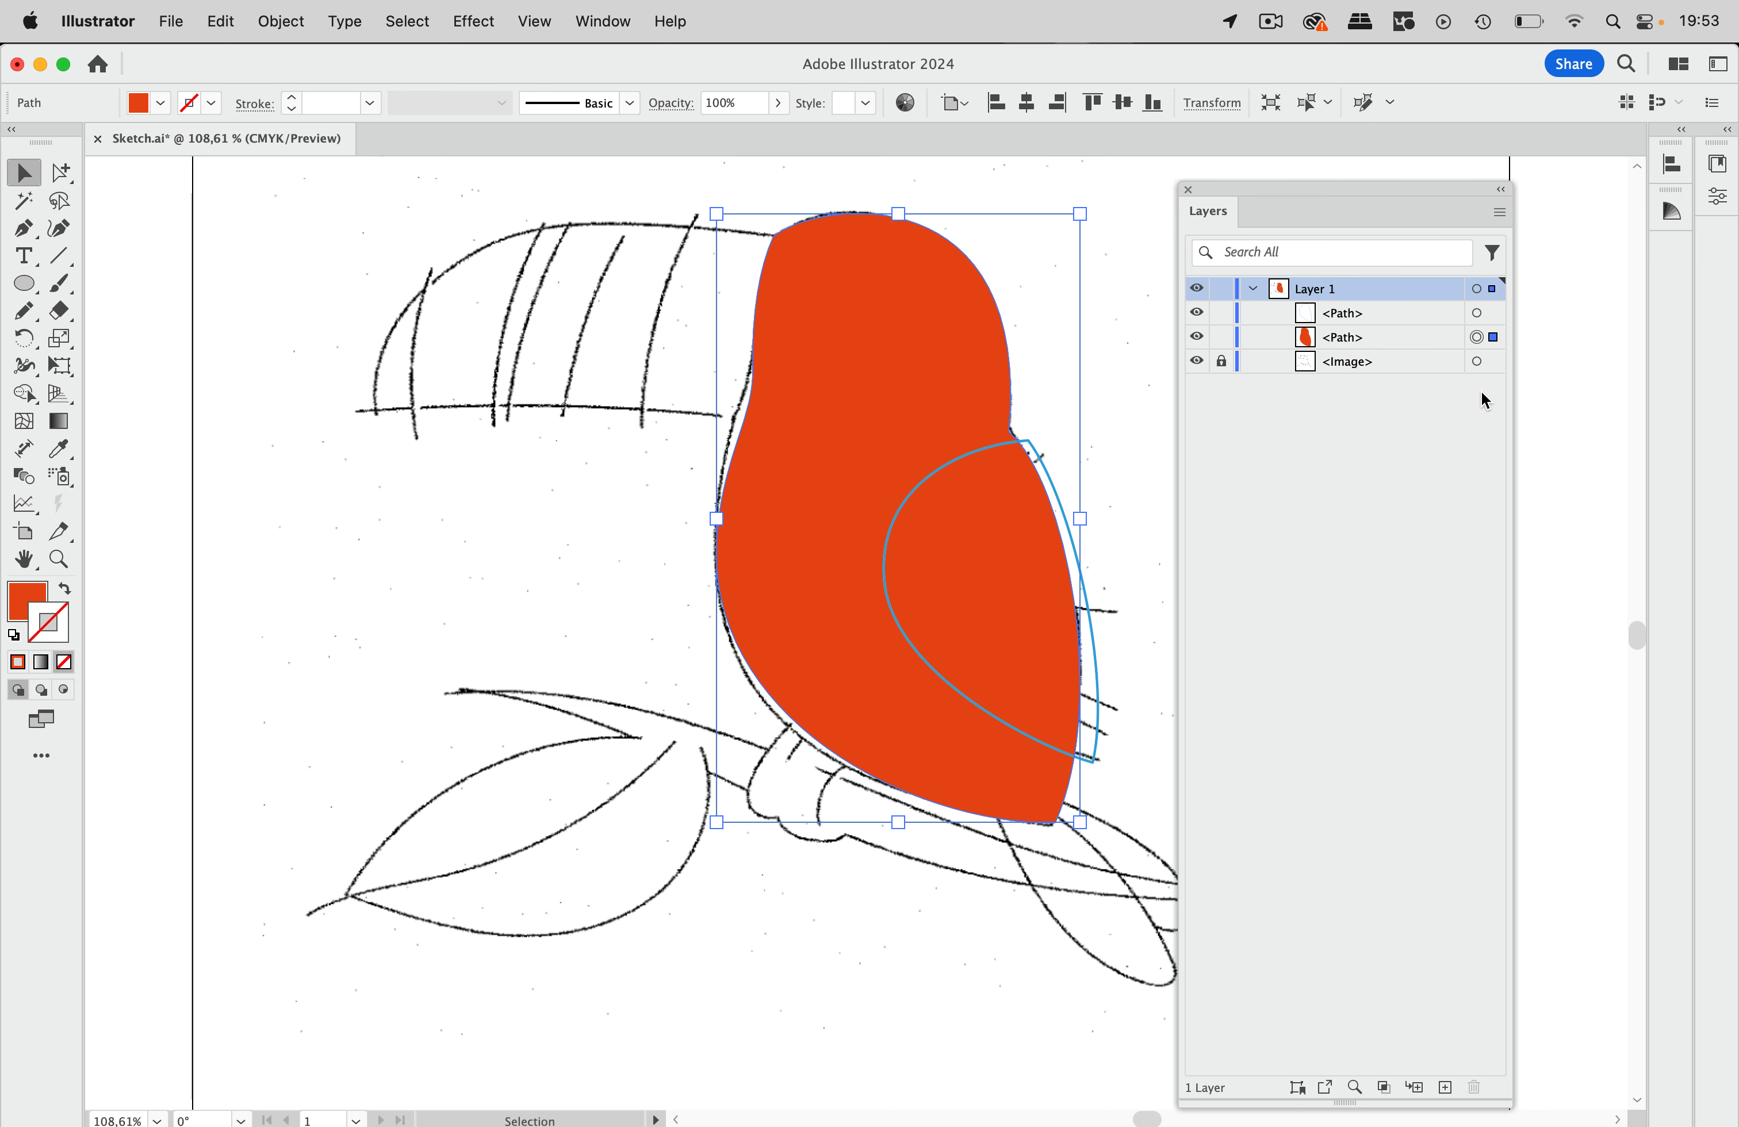
pyautogui.click(1446, 1088)
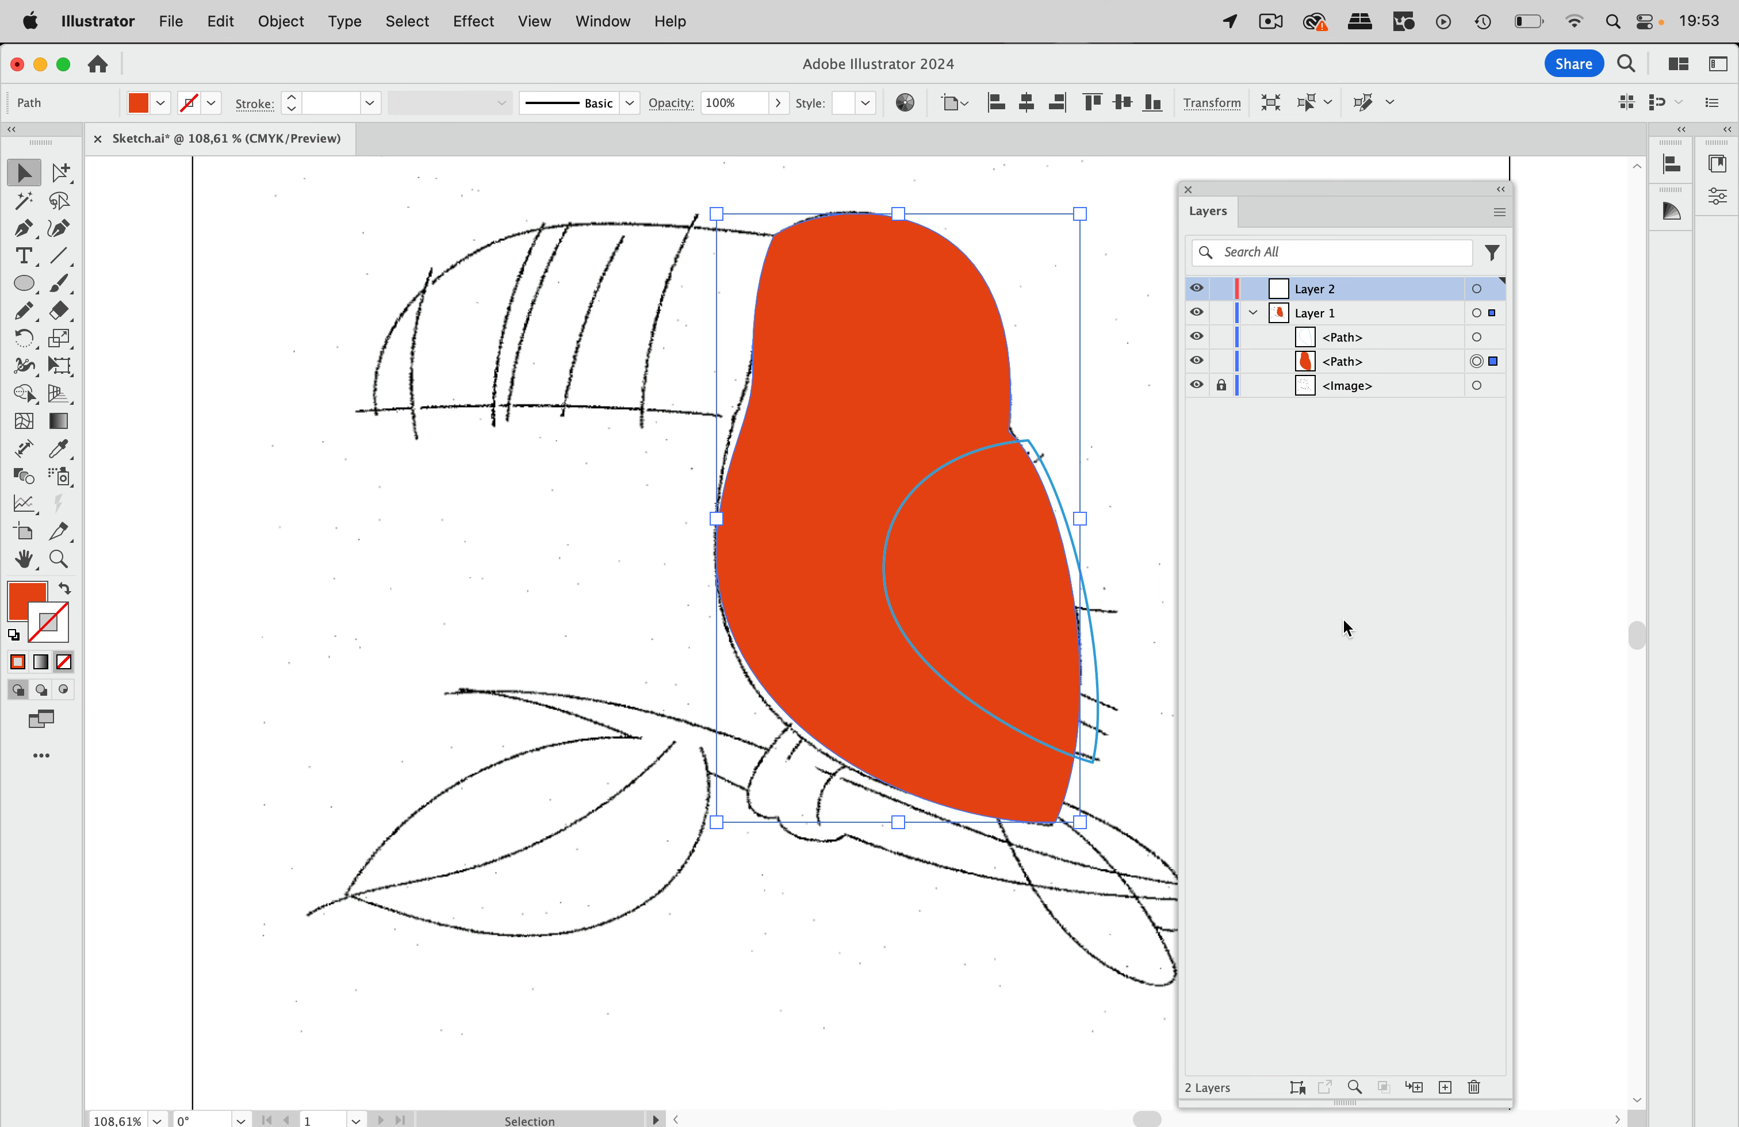
# - Rename the original layer to Sketch and the new empty layer to Drawing, and move the layer list aside
pyautogui.doubleClick(1316, 313)
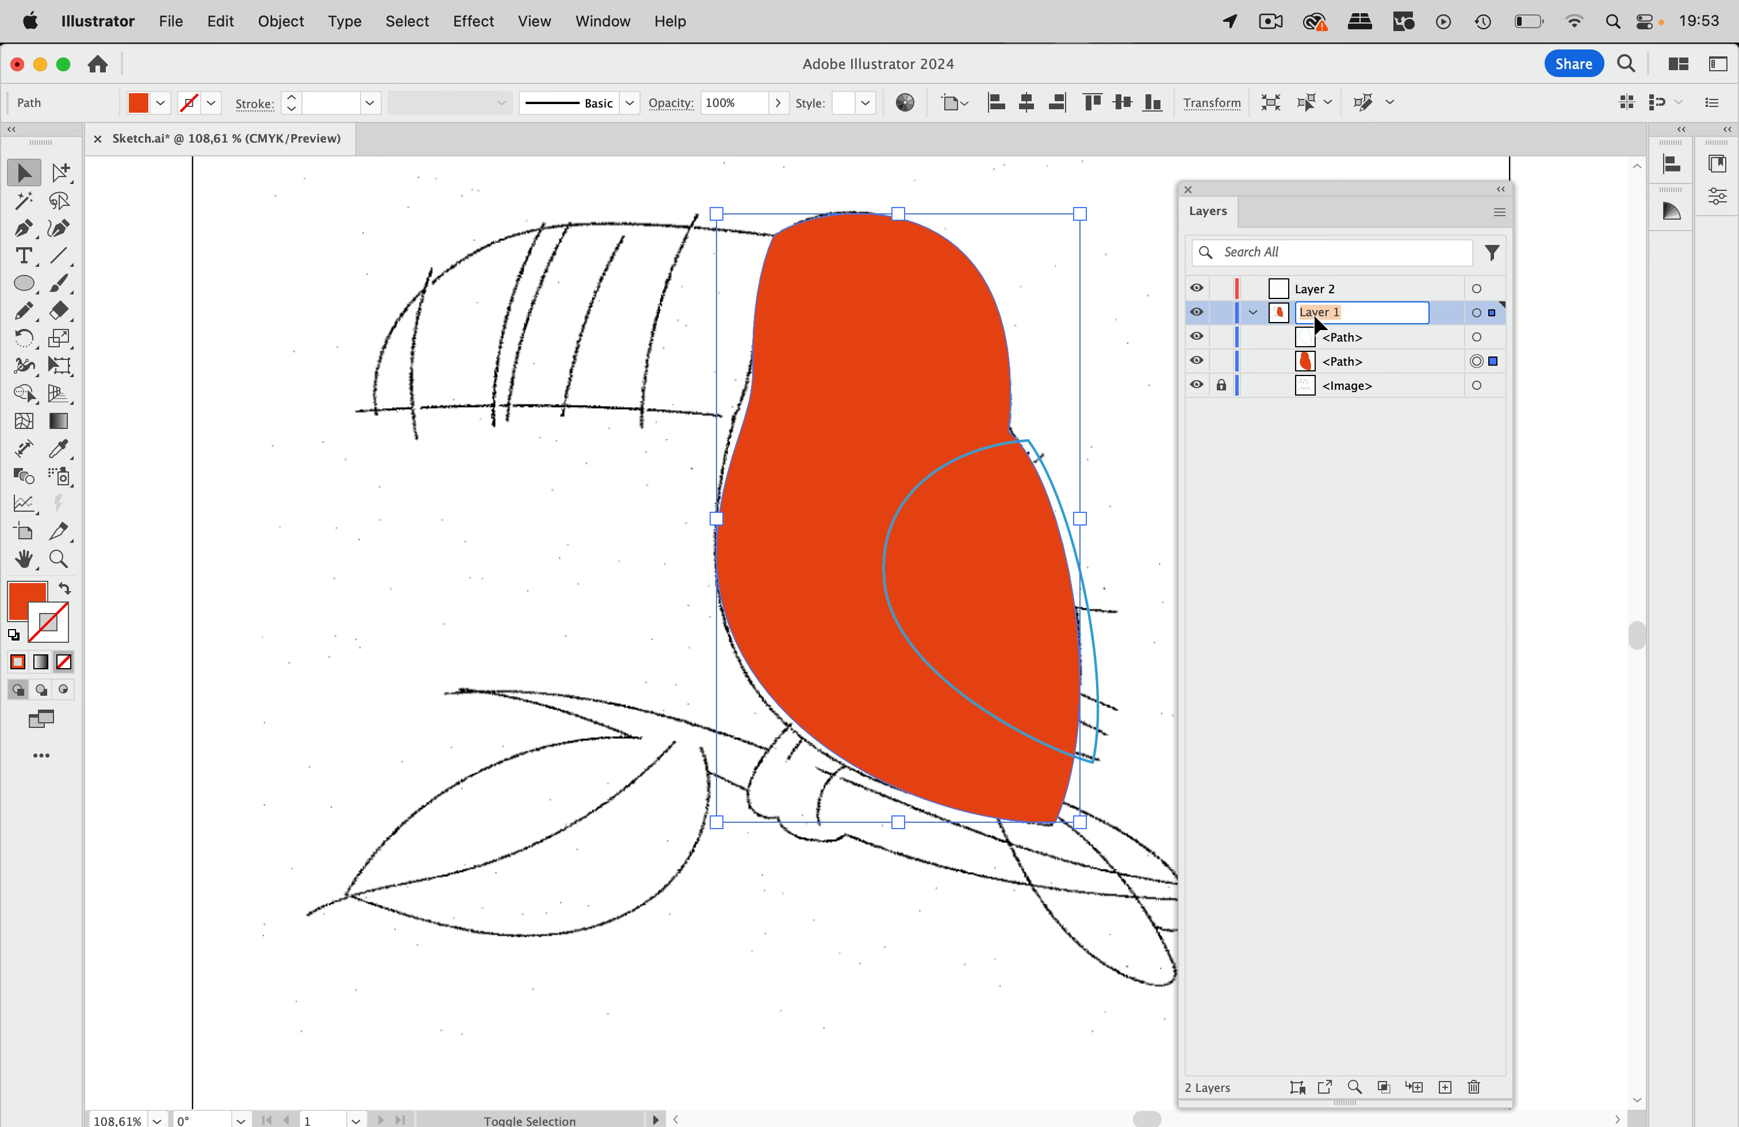
pyautogui.write('Sketch')
pyautogui.doubleClick(1315, 290)
pyautogui.write('D')
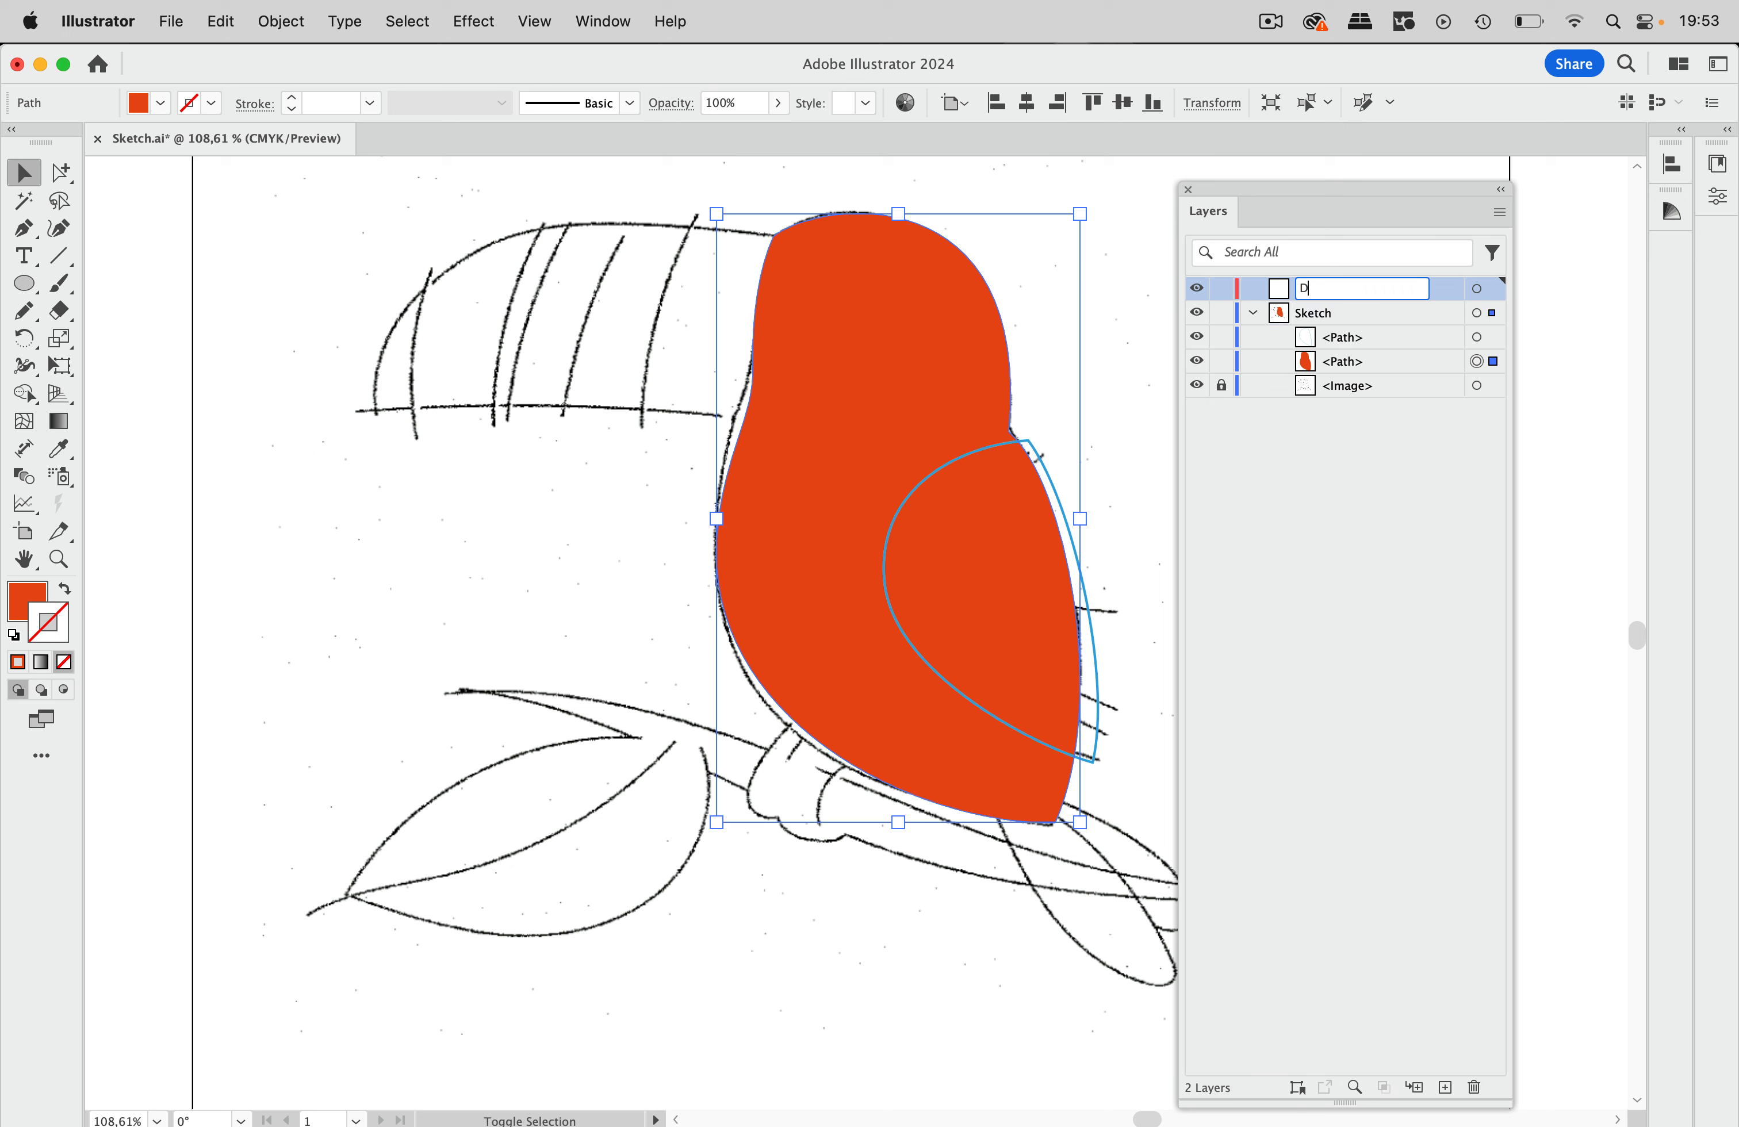
pyautogui.write('rawing')
pyautogui.press('Return')
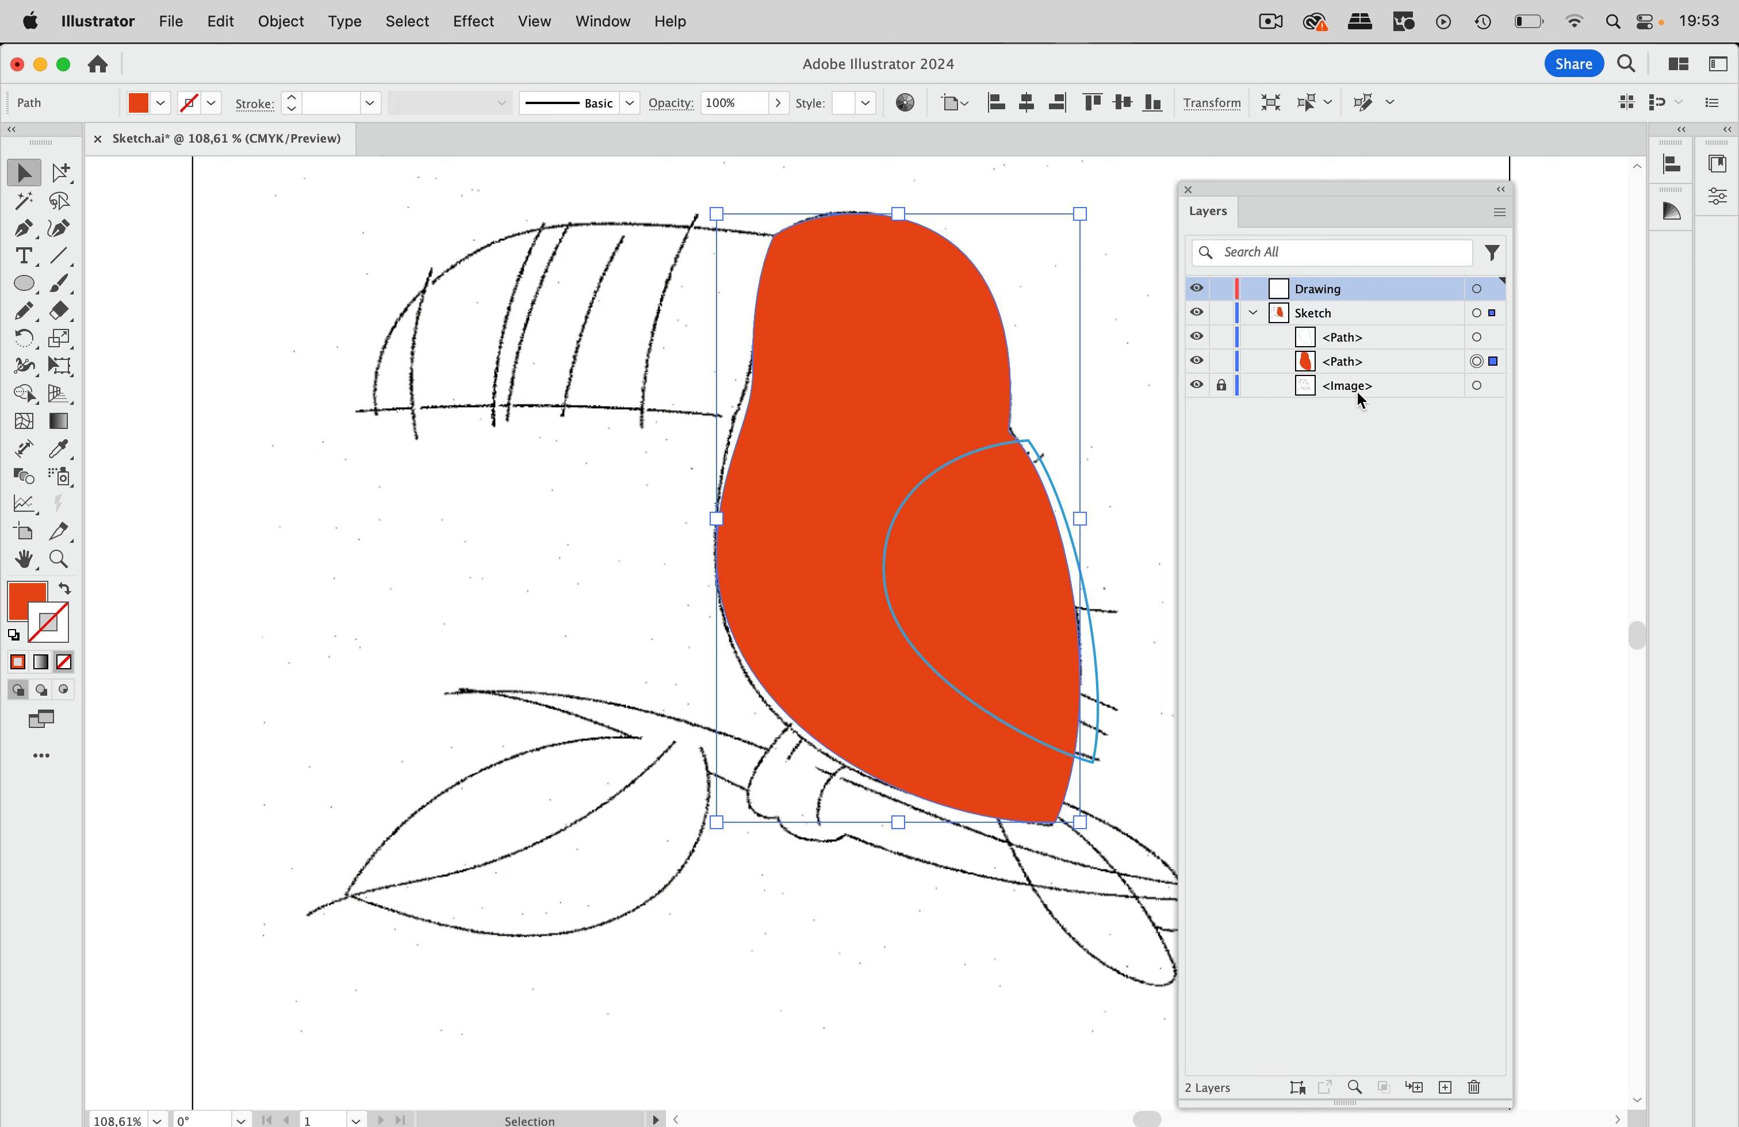
pyautogui.click(1362, 449)
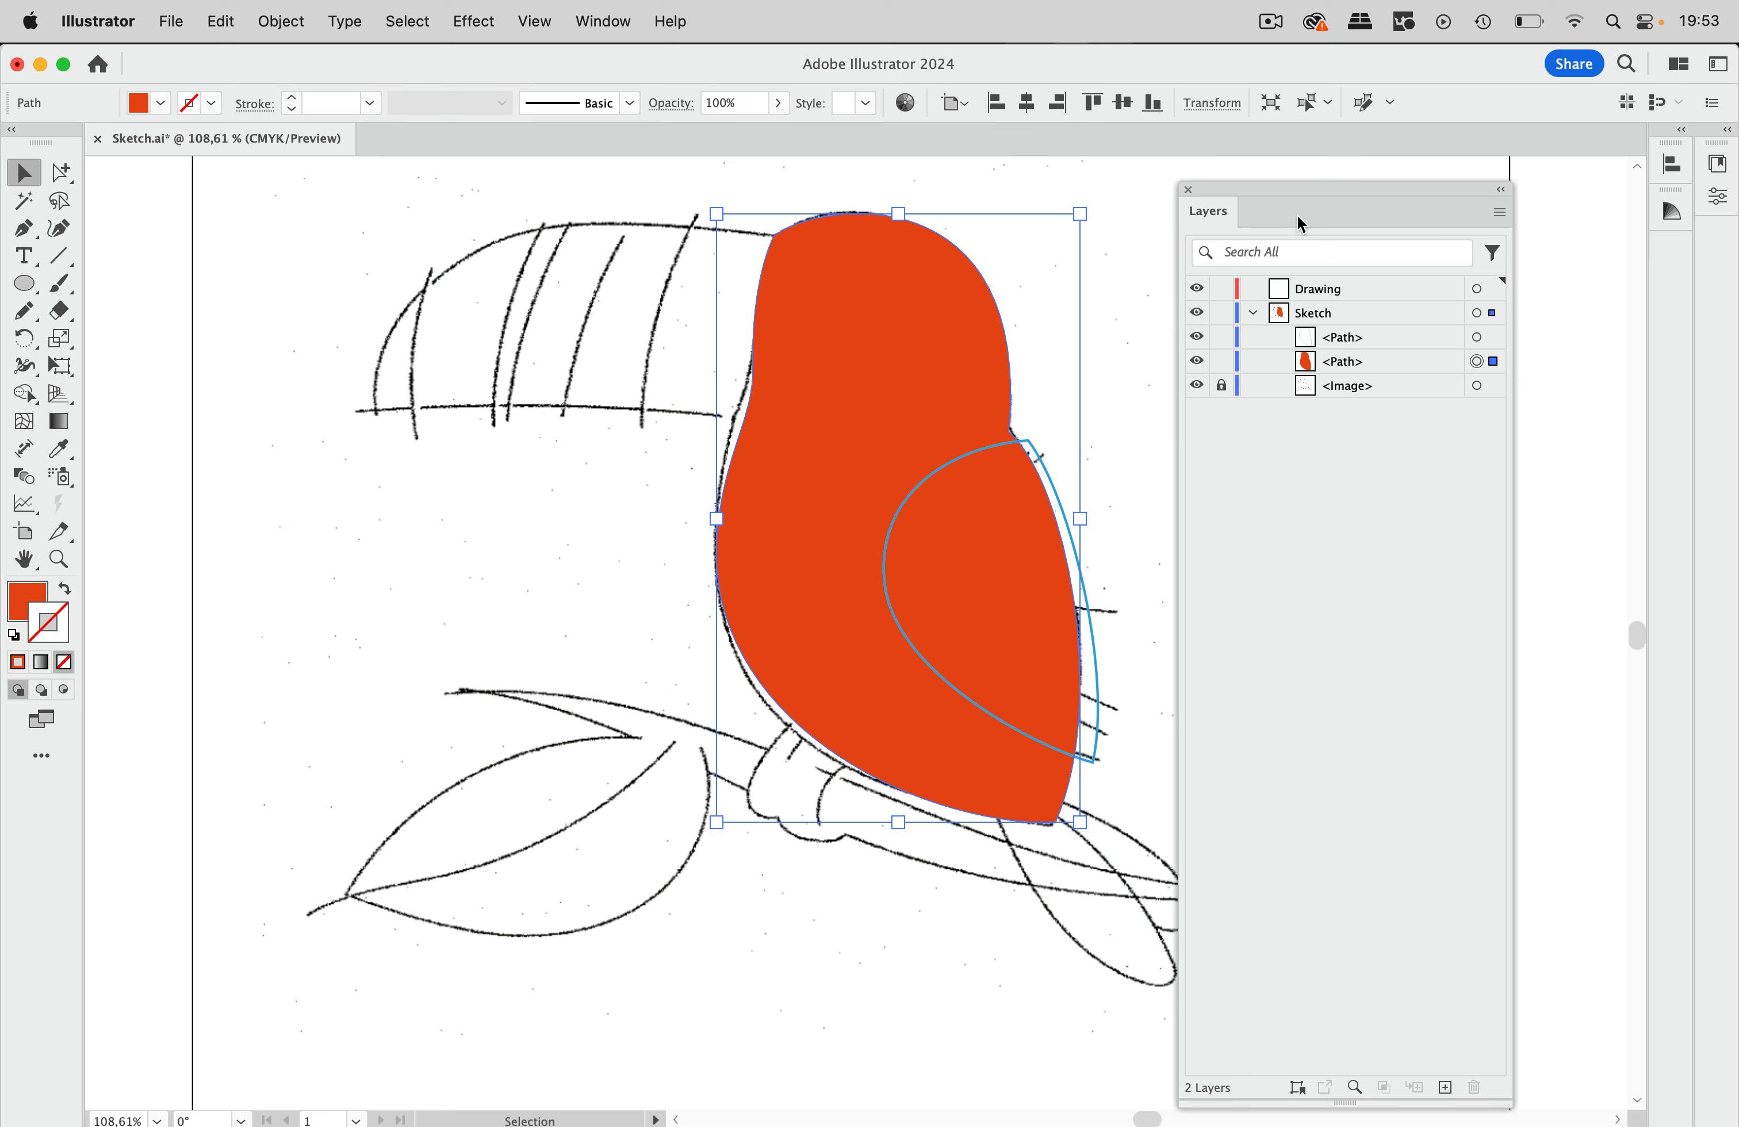
pyautogui.moveTo(1274, 188); pyautogui.dragTo(1377, 179)
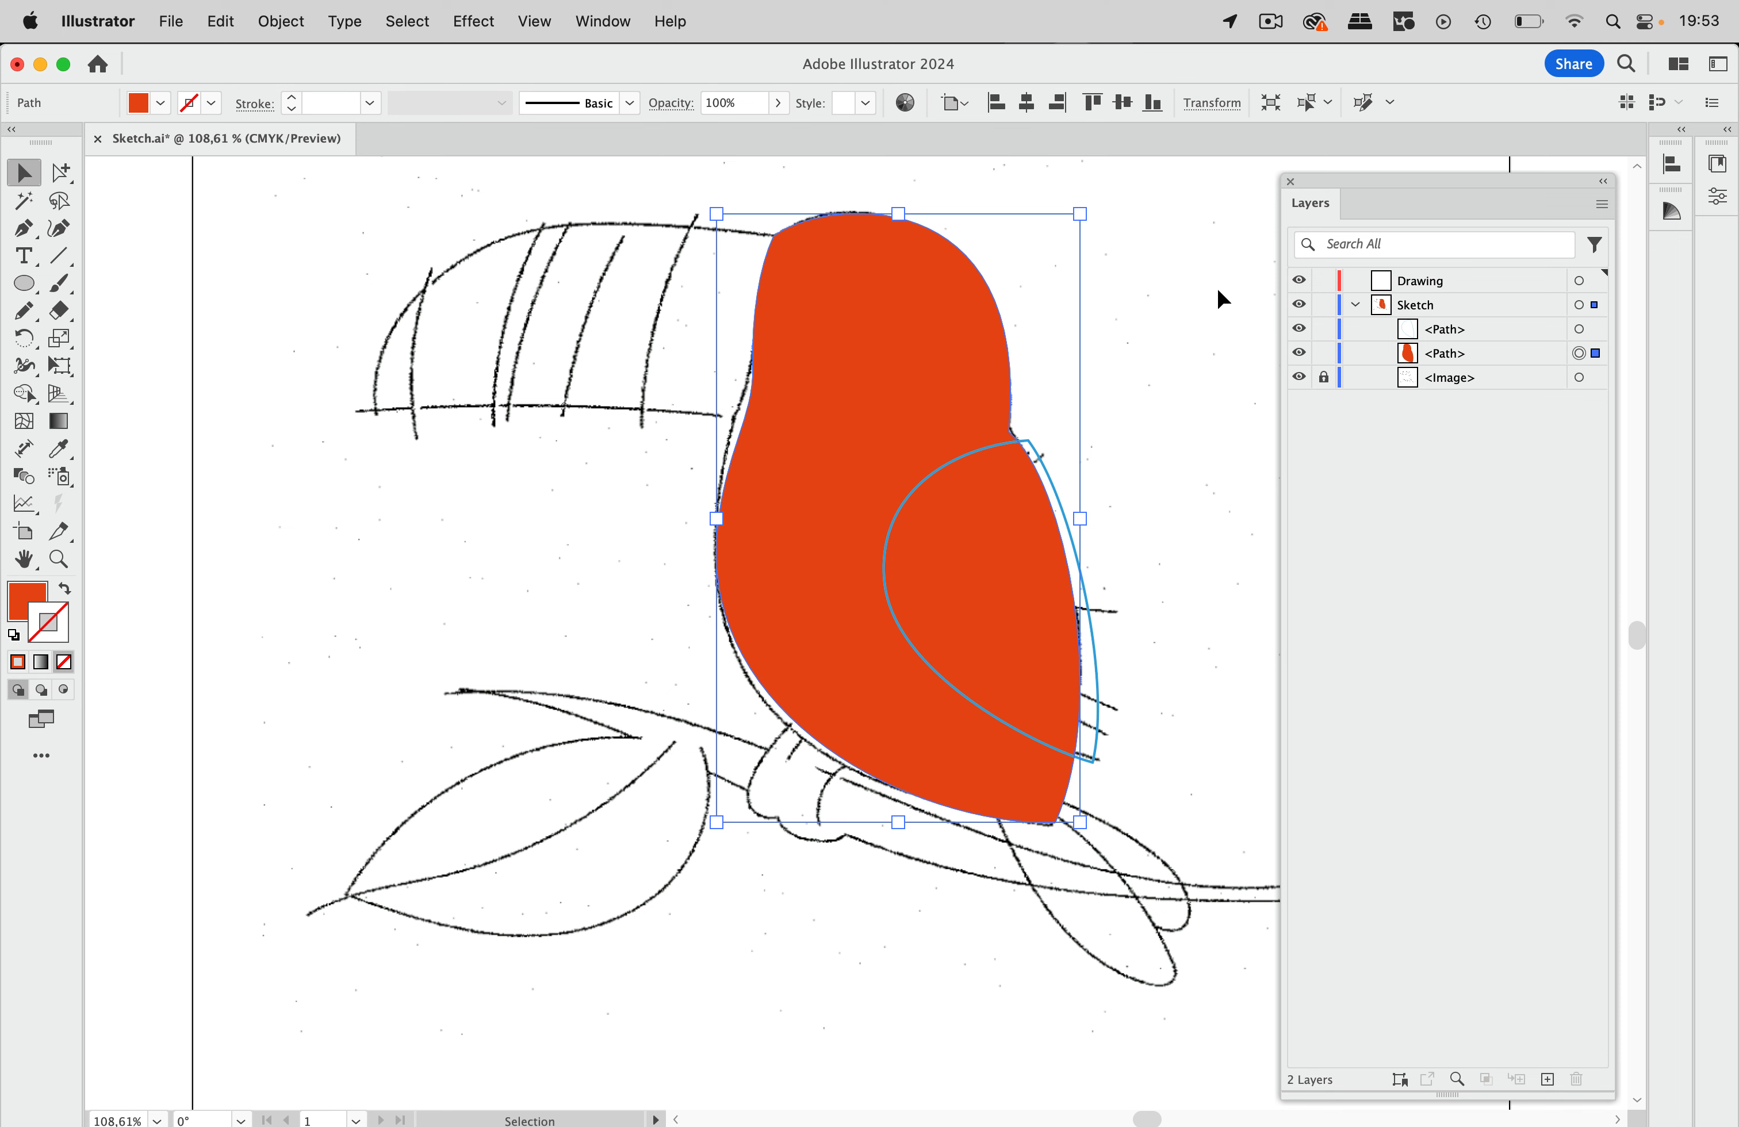
# - Check the artwork in outline view and make Sketch a template layer with images dimmed to 50%
pyautogui.press('super+y')
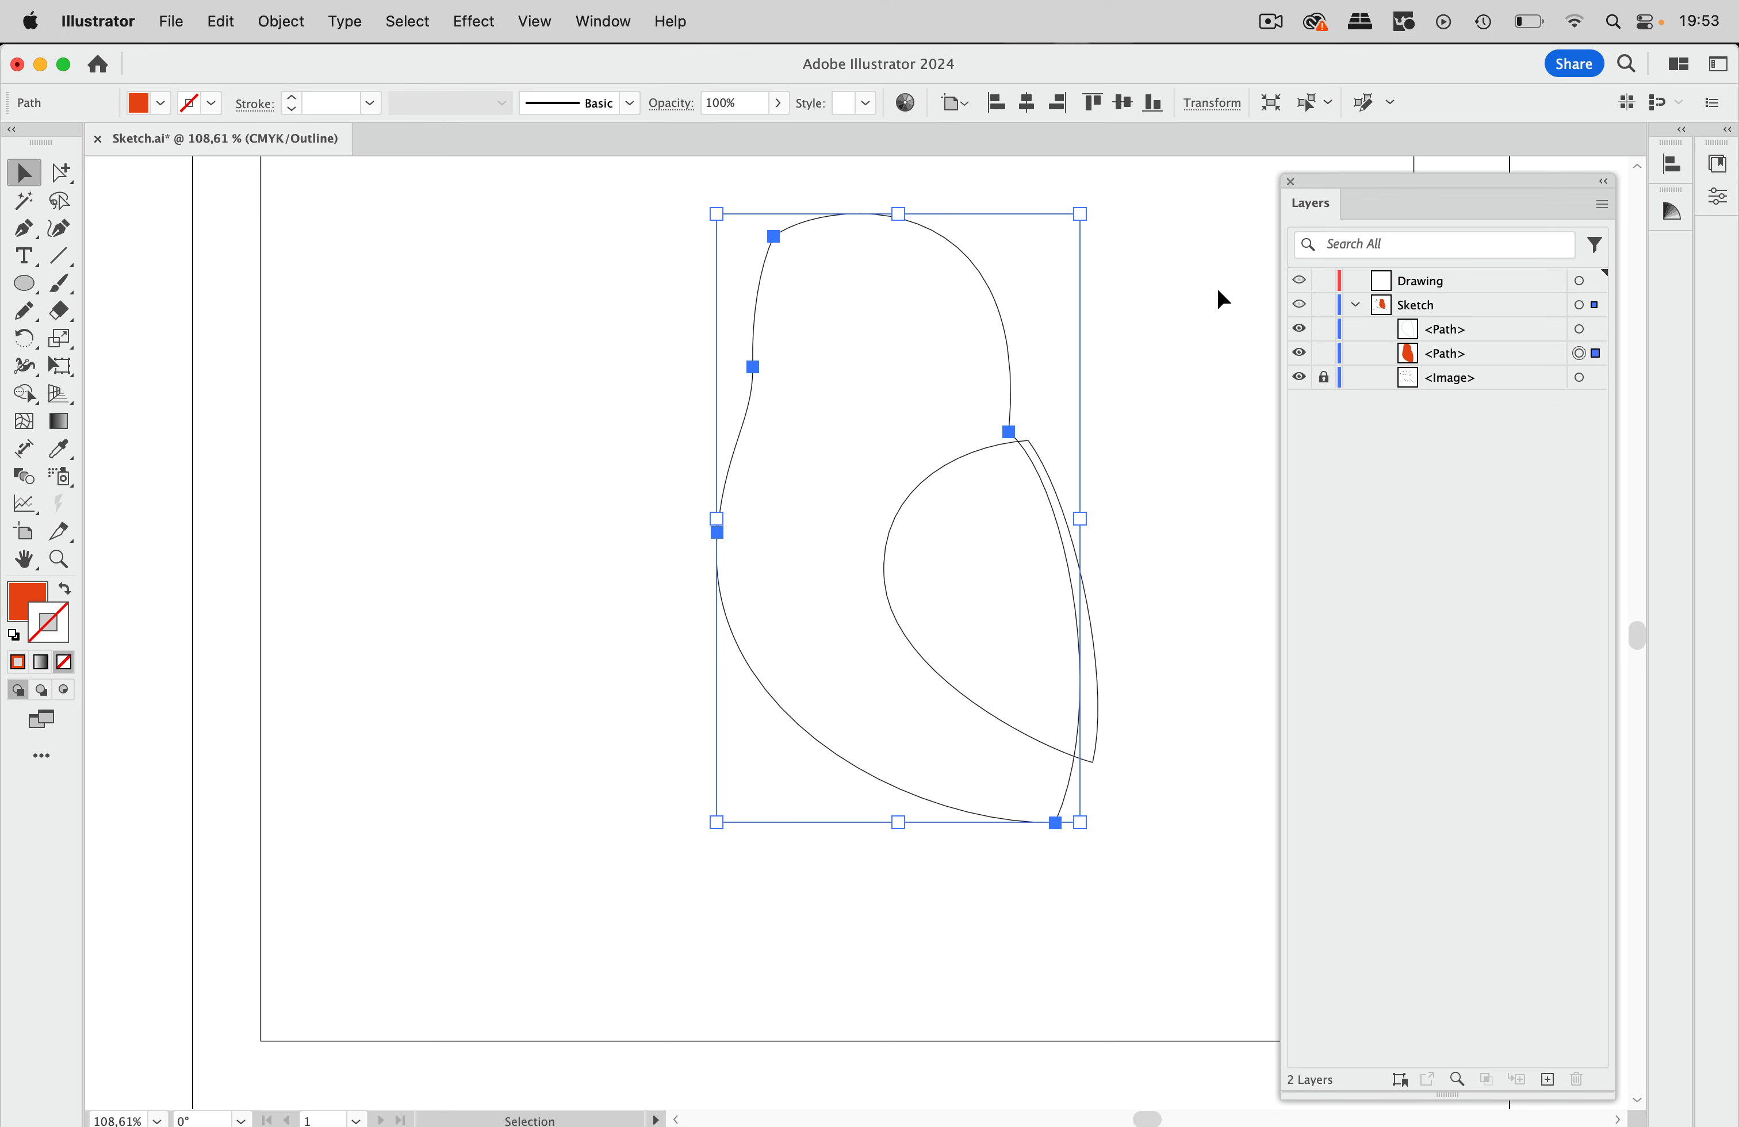
pyautogui.press('super+y')
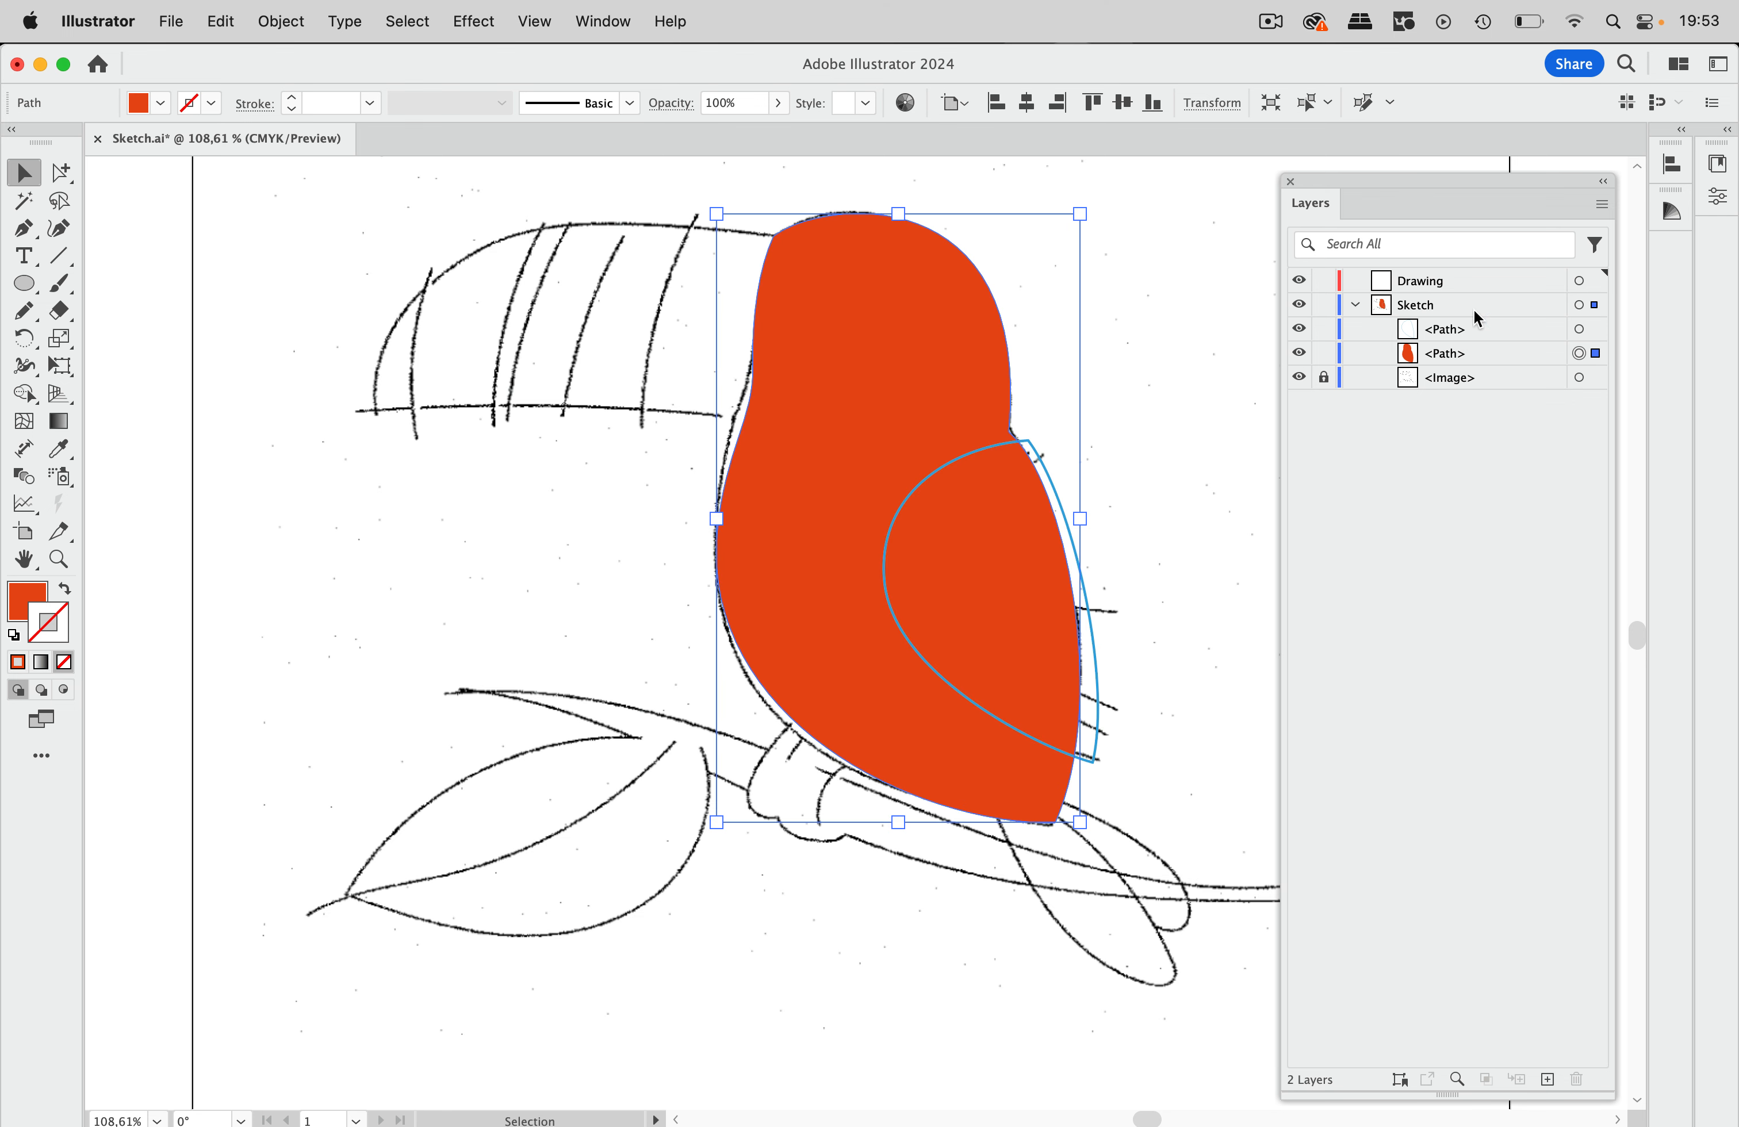
pyautogui.doubleClick(1474, 303)
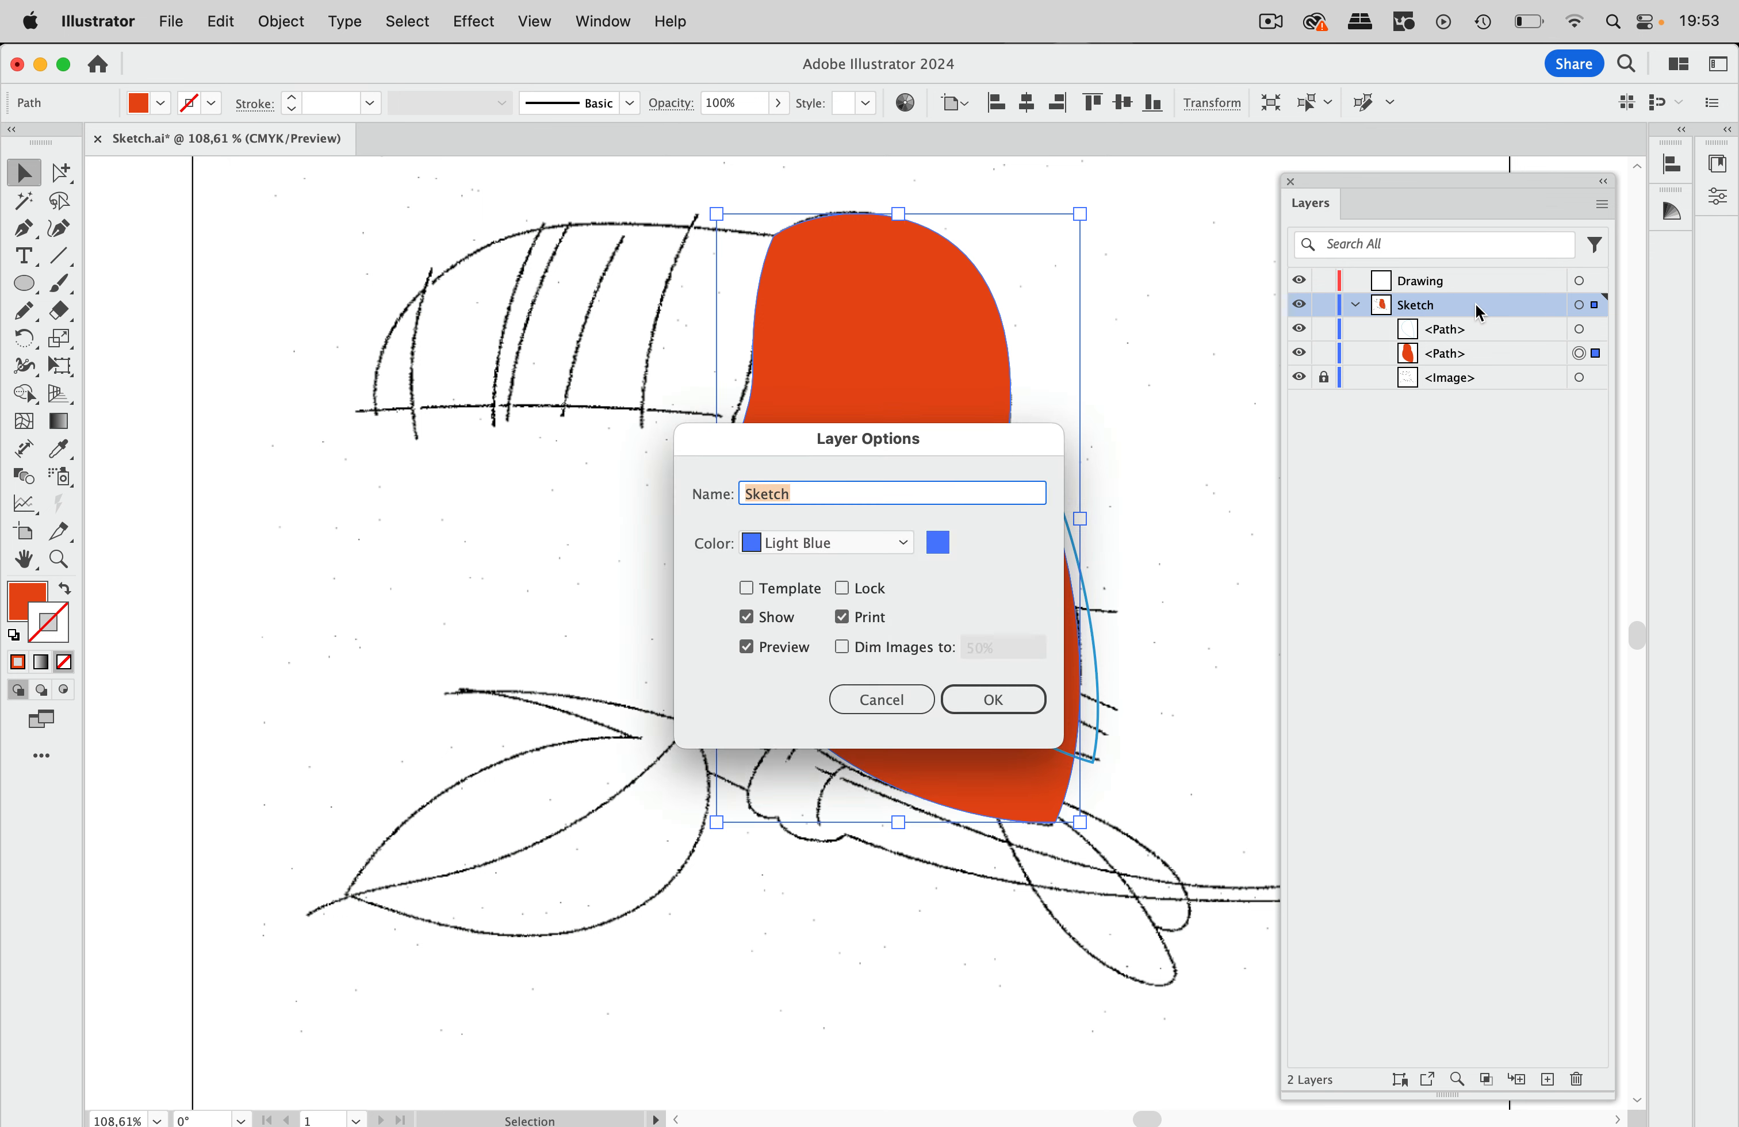
pyautogui.click(775, 591)
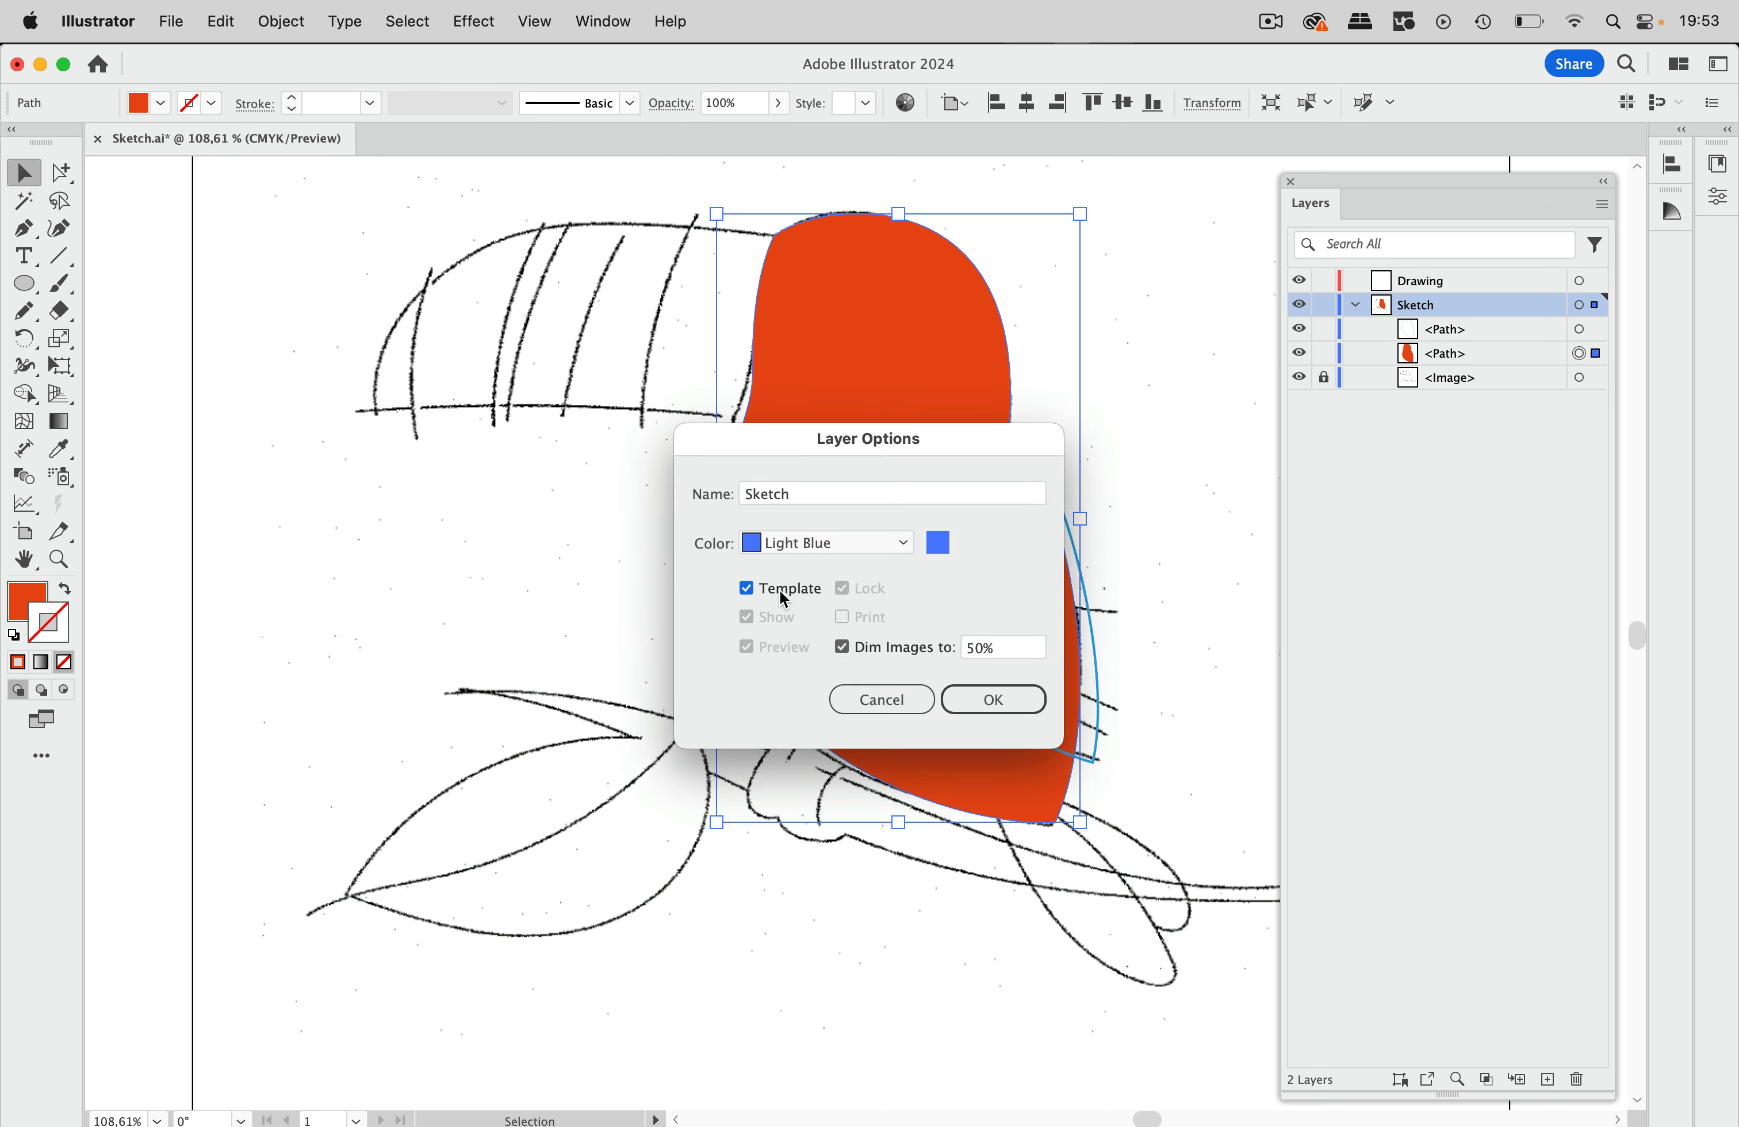
pyautogui.click(1002, 699)
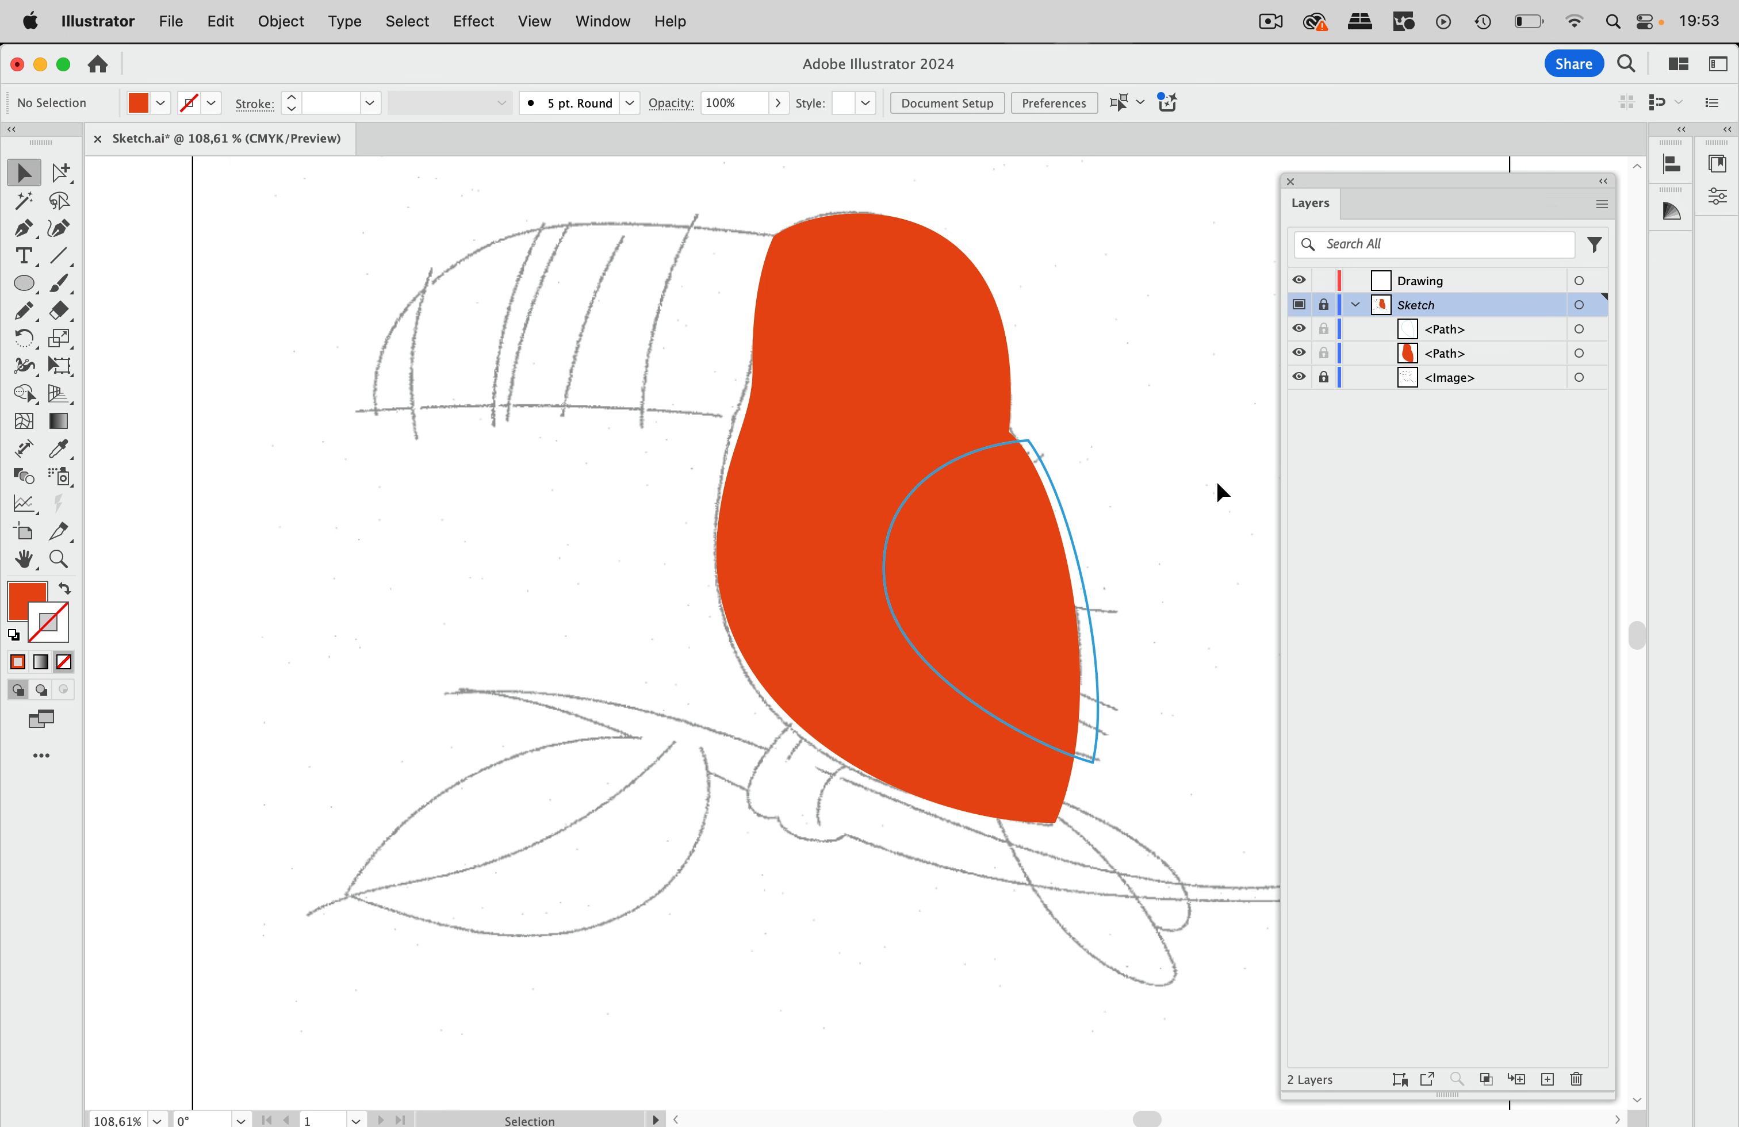
# - Unlock the Sketch layer, move both bird paths from it into the Drawing layer, and lock Sketch again
pyautogui.click(1324, 306)
pyautogui.click(1459, 333)
pyautogui.keyDown('shift'); pyautogui.click(1460, 352); pyautogui.keyUp('shift')
pyautogui.moveTo(1476, 333); pyautogui.dragTo(1473, 285)
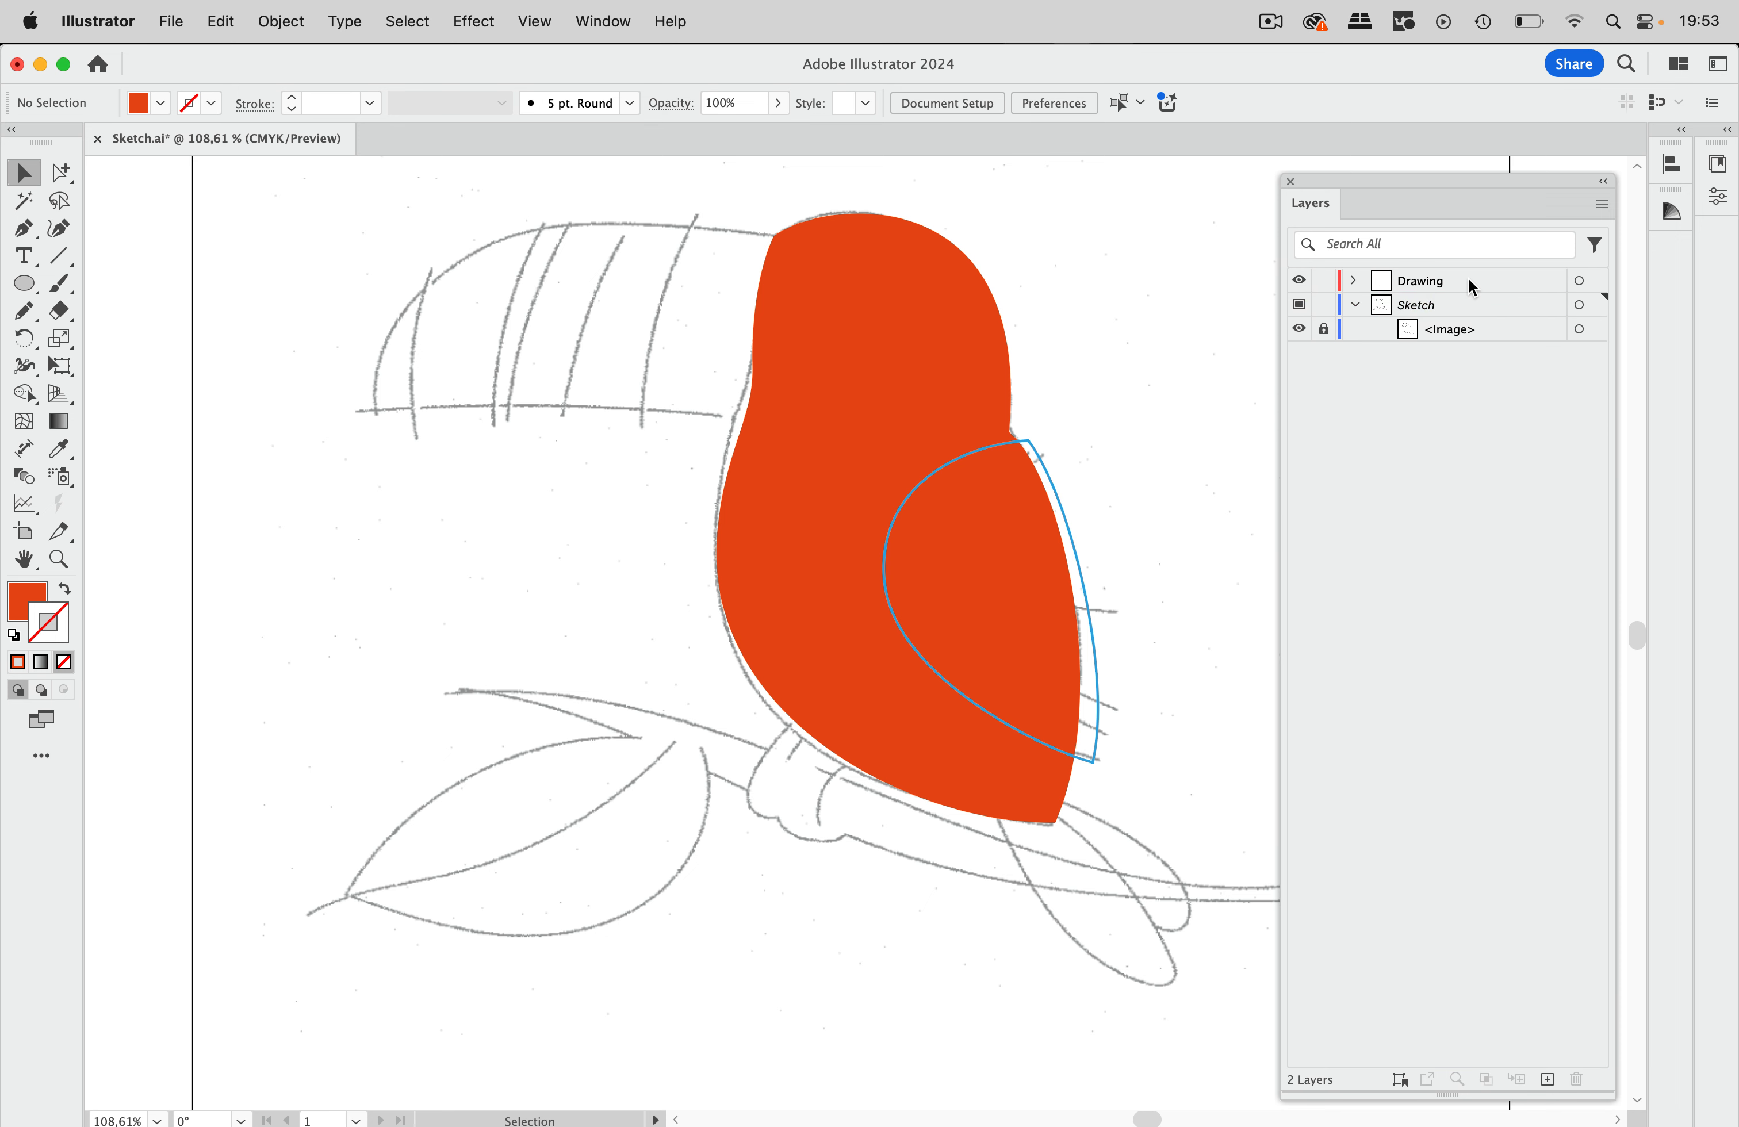
pyautogui.click(1323, 306)
# - Check the traced paths against the sketch in outline view, return to preview and list the Drawing layer's contents
pyautogui.press('super+y')
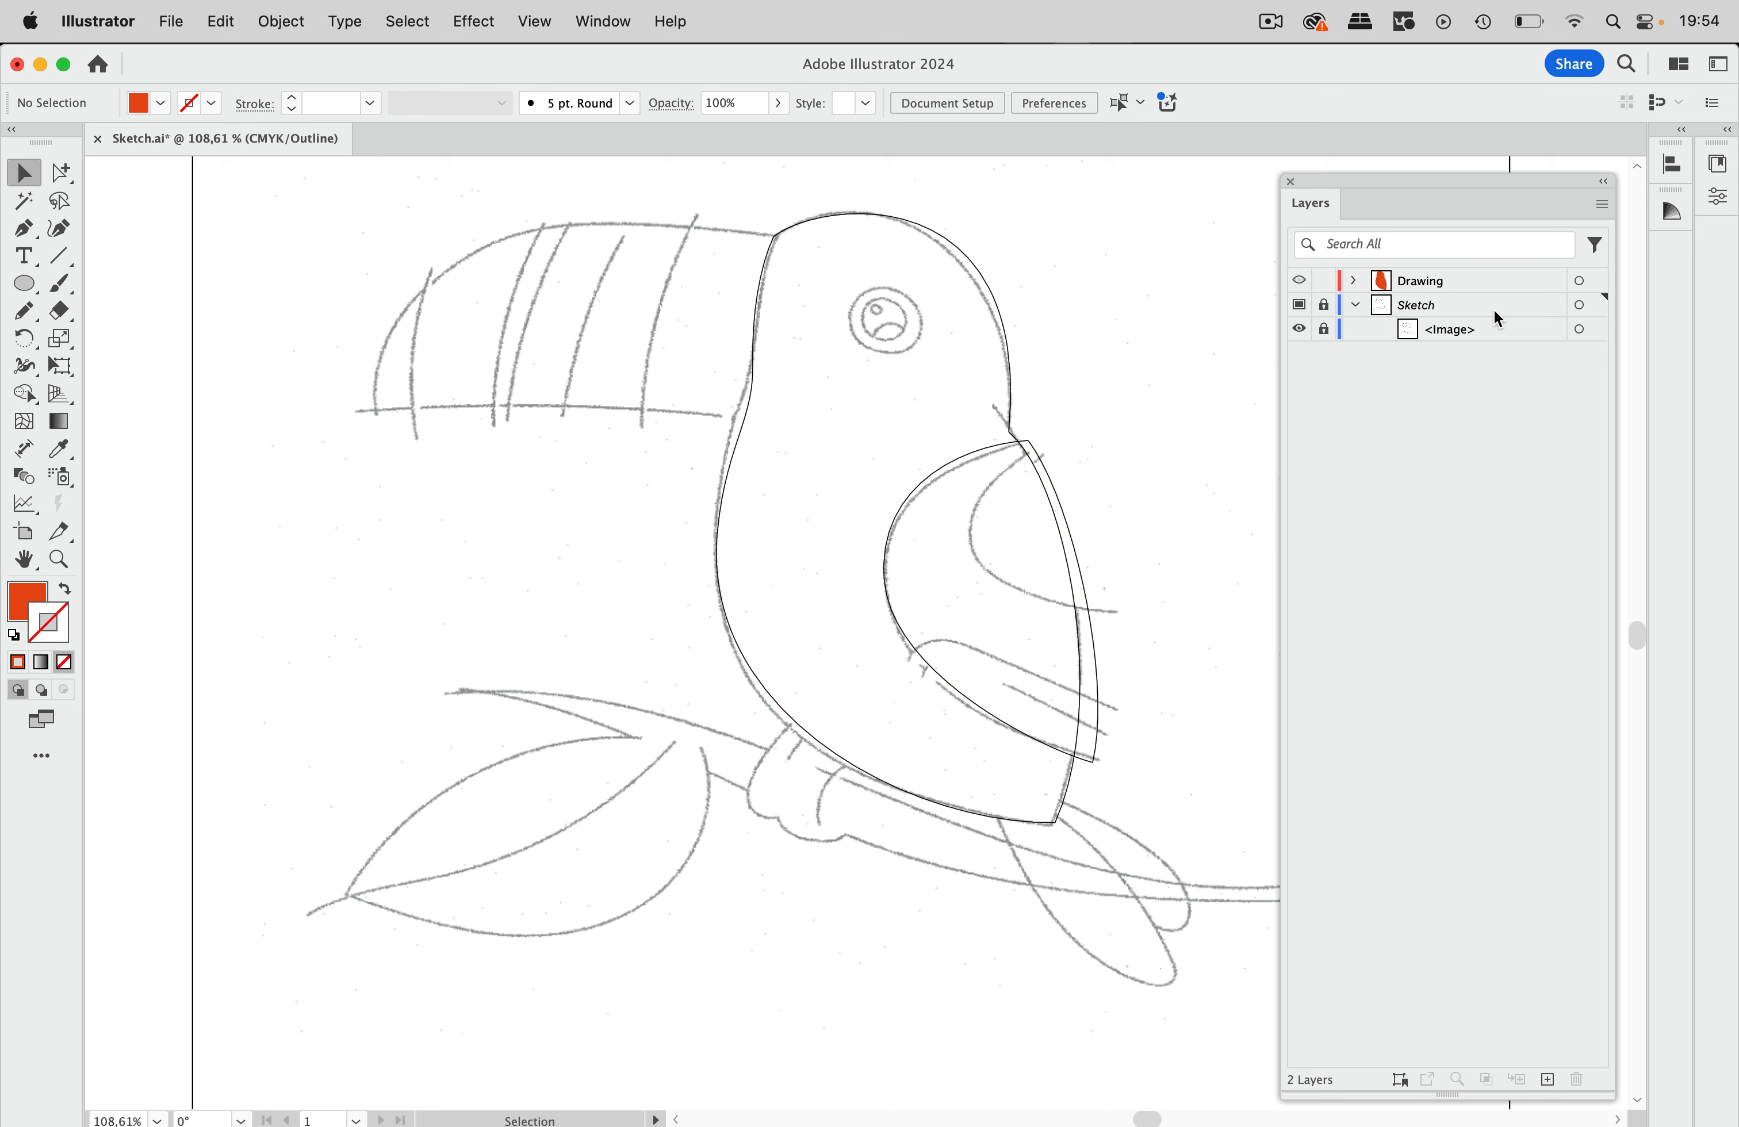
pyautogui.press('super+y')
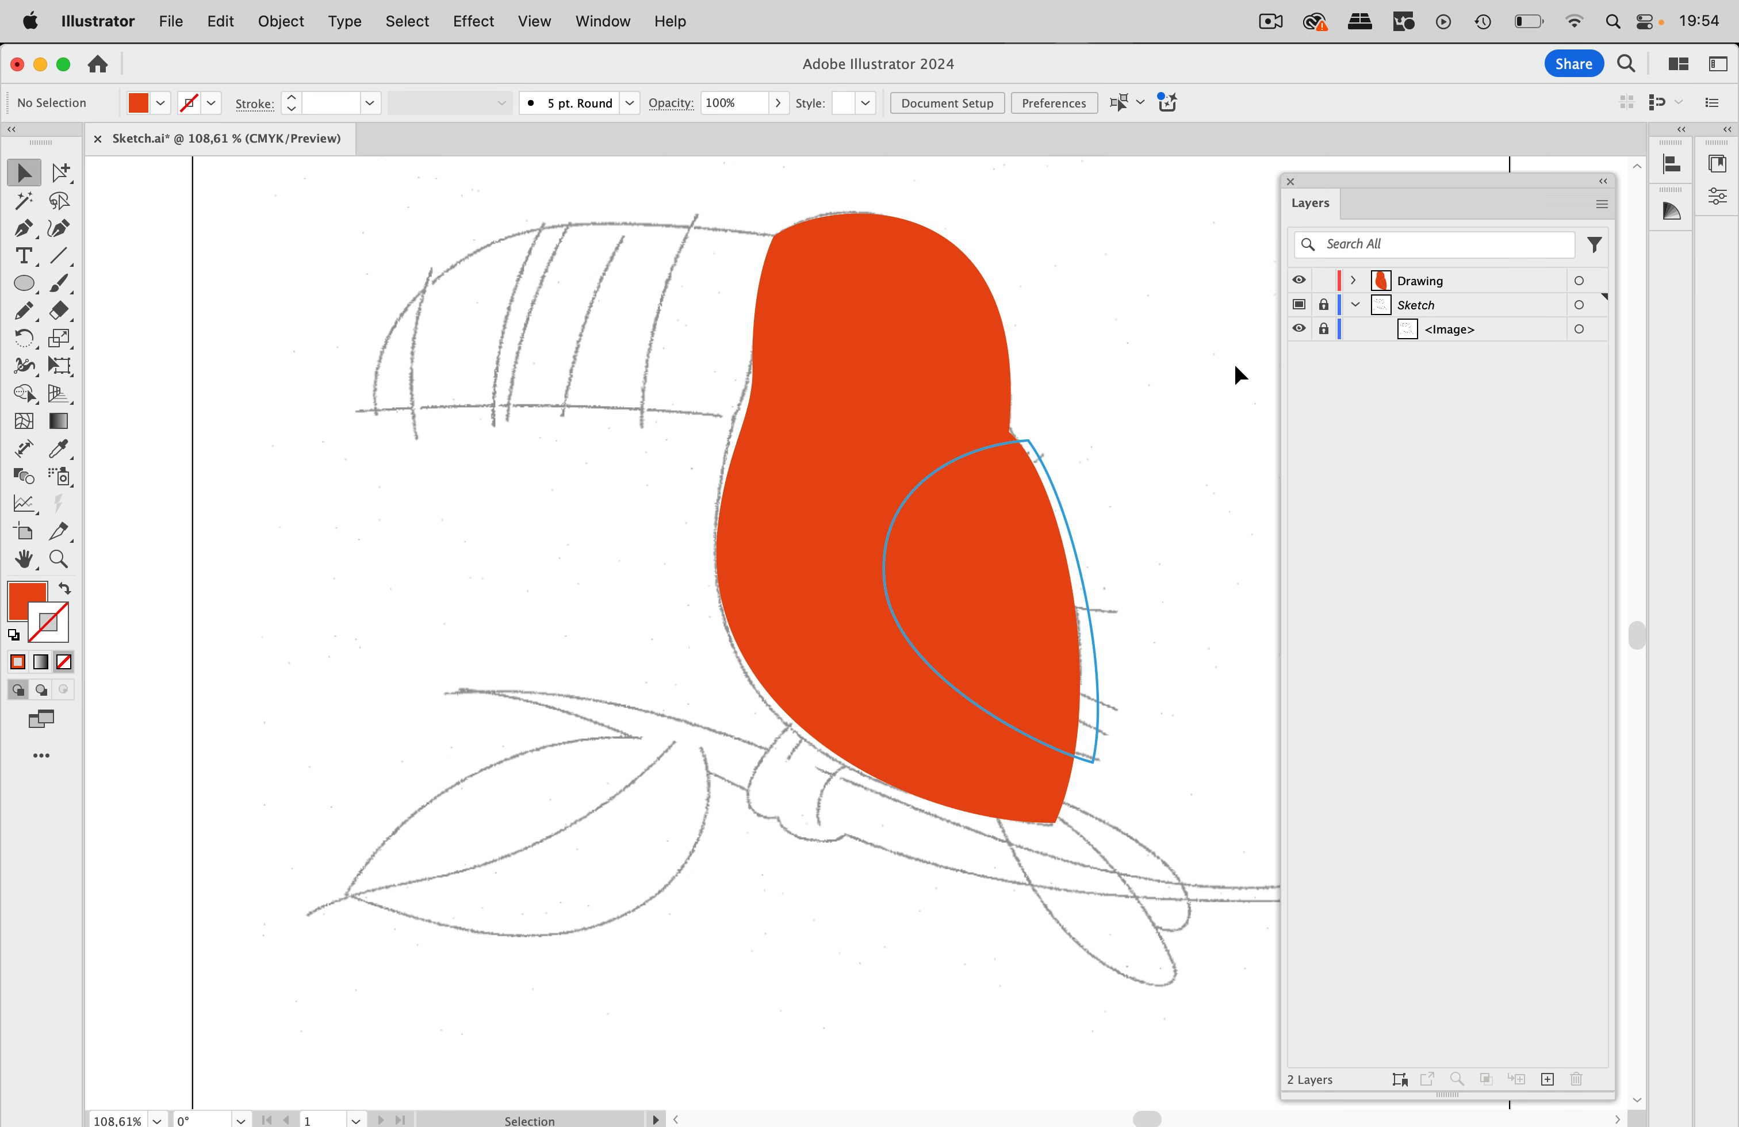
pyautogui.click(1354, 280)
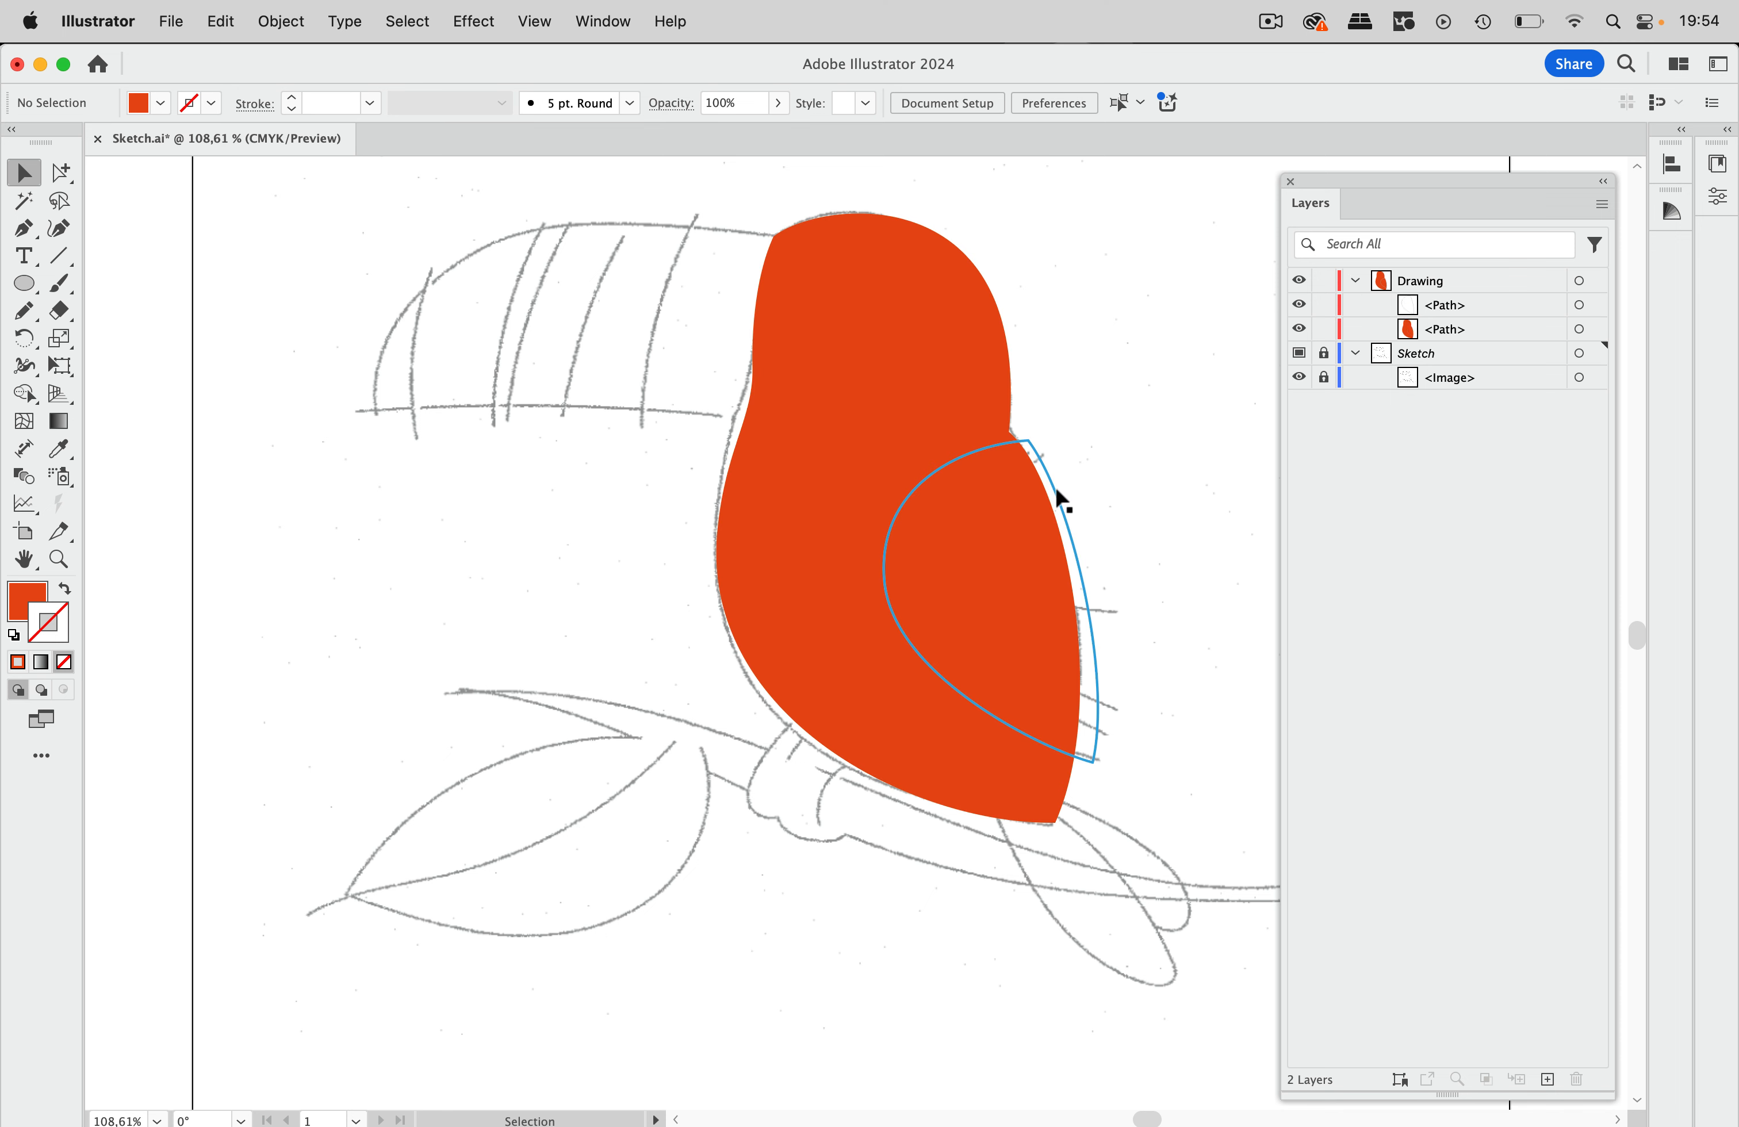
# - Swap the fill and stroke of the wing path to give it a blue fill and no stroke
pyautogui.click(1059, 499)
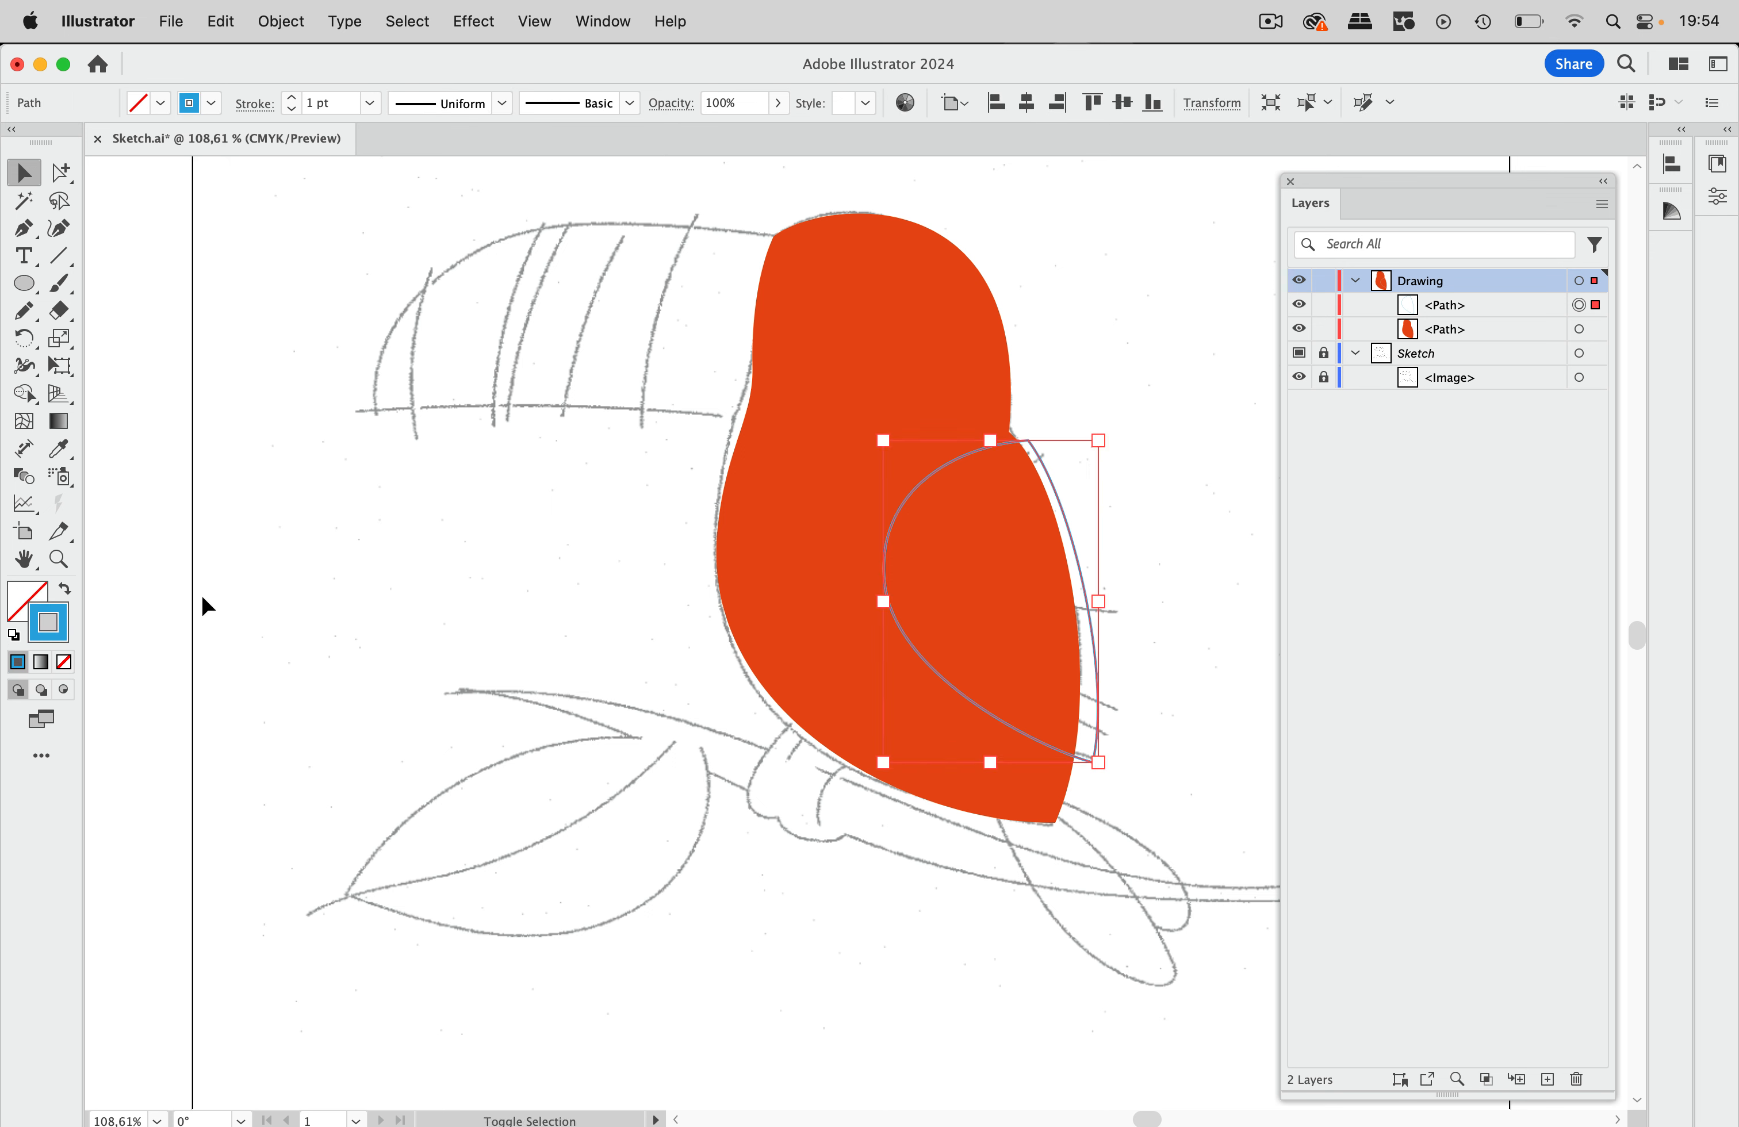
pyautogui.hotkey('shift', 'x')
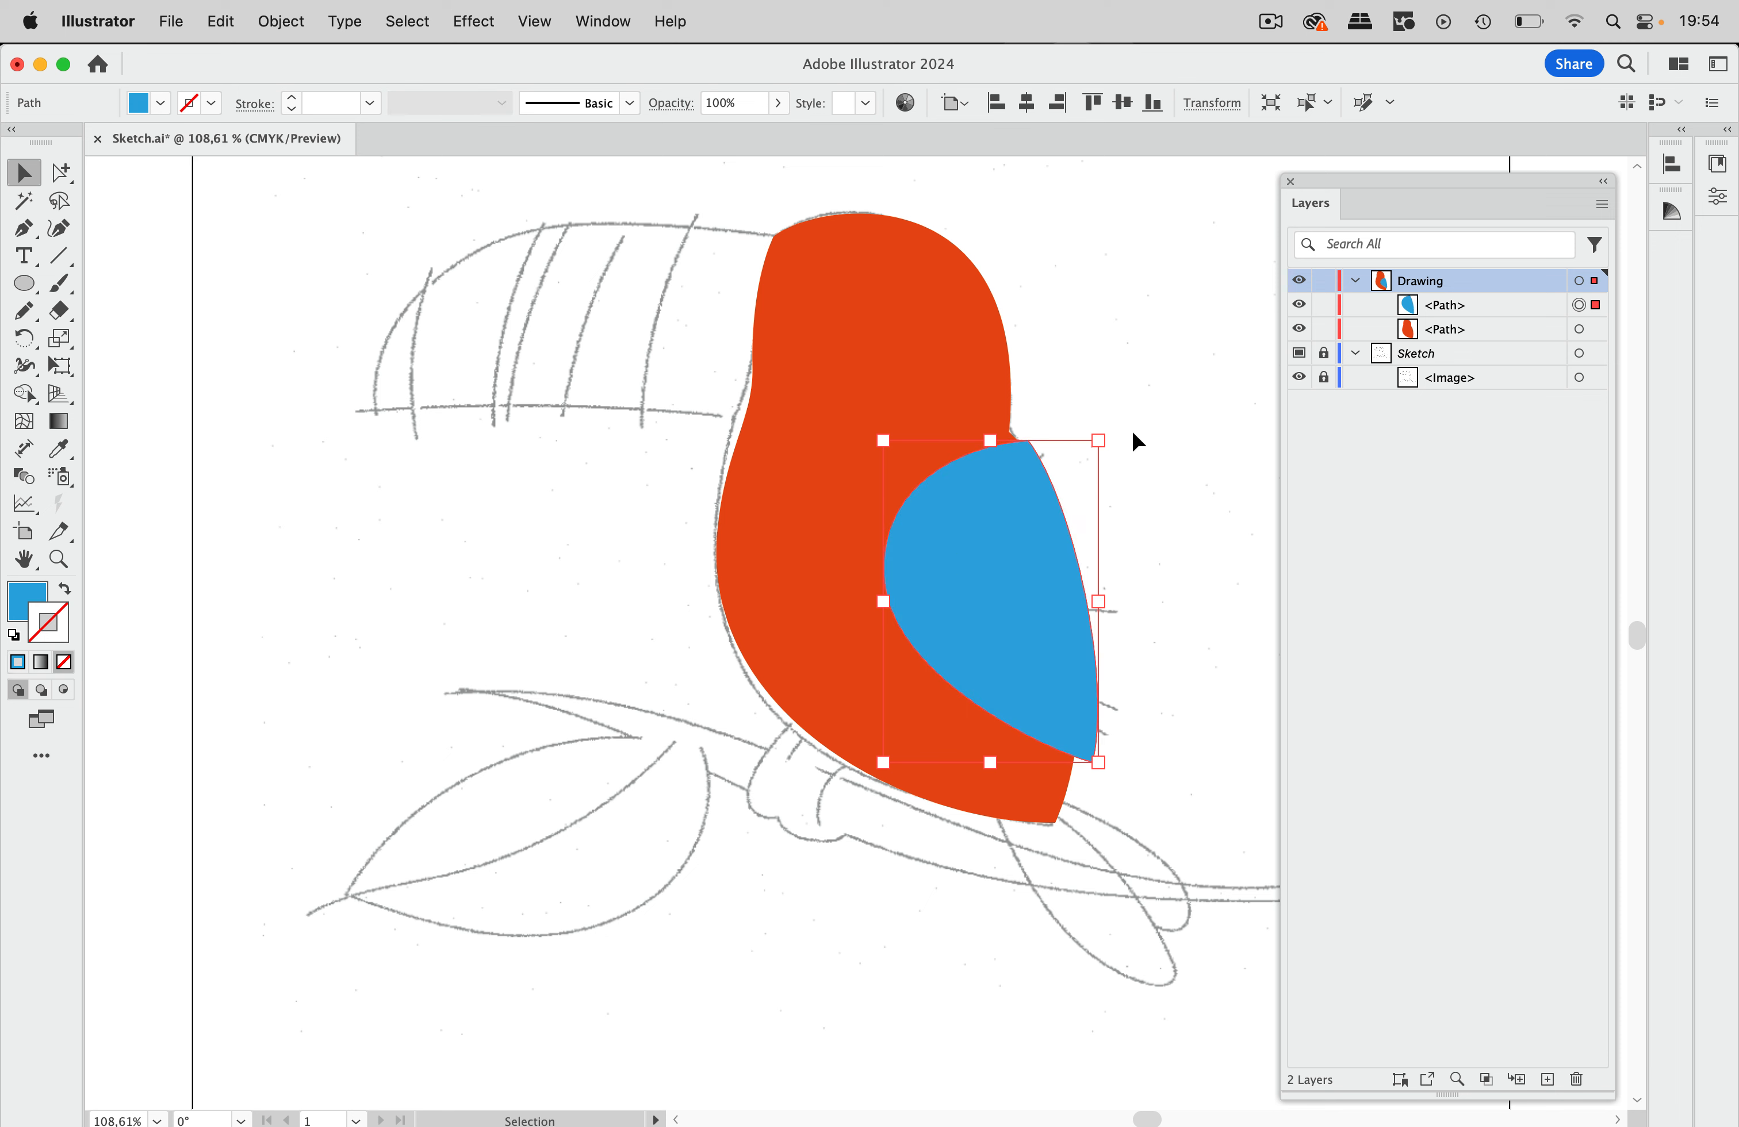
pyautogui.click(1137, 414)
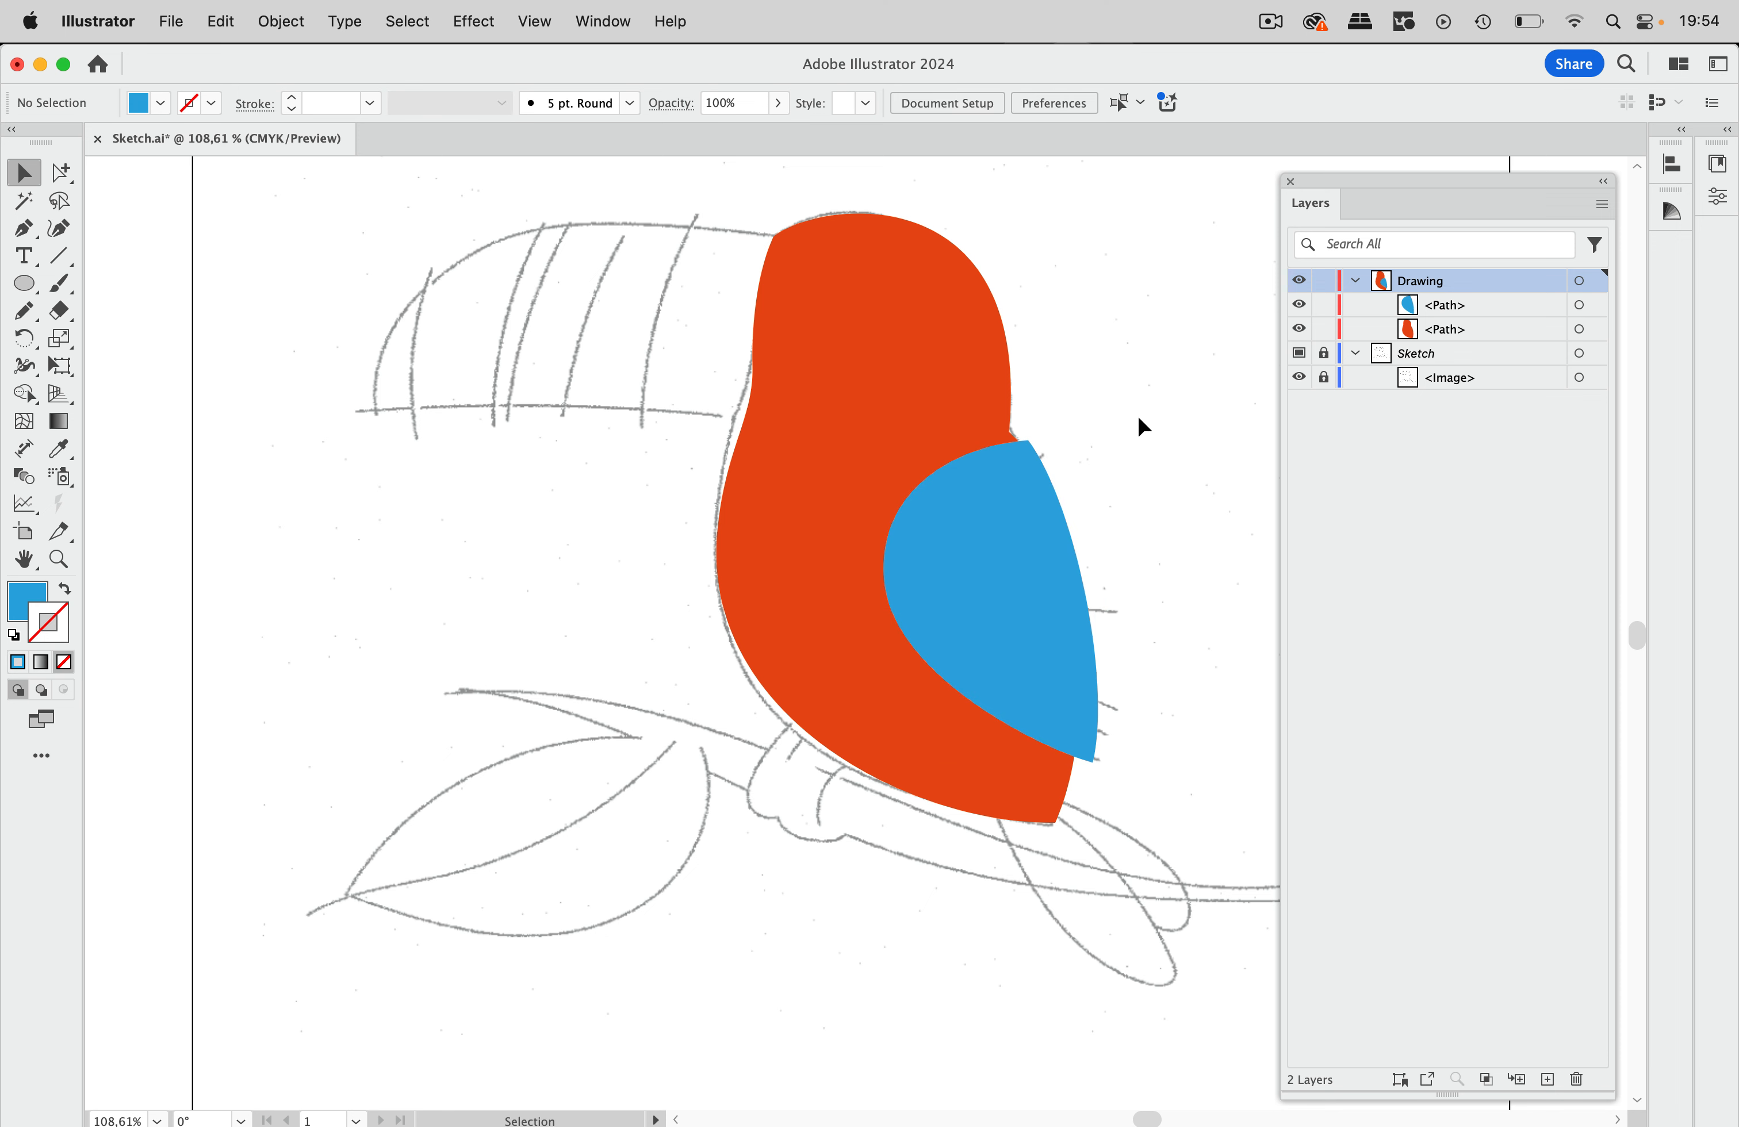
# - Set the blending mode of the red body path to Multiply
pyautogui.click(934, 317)
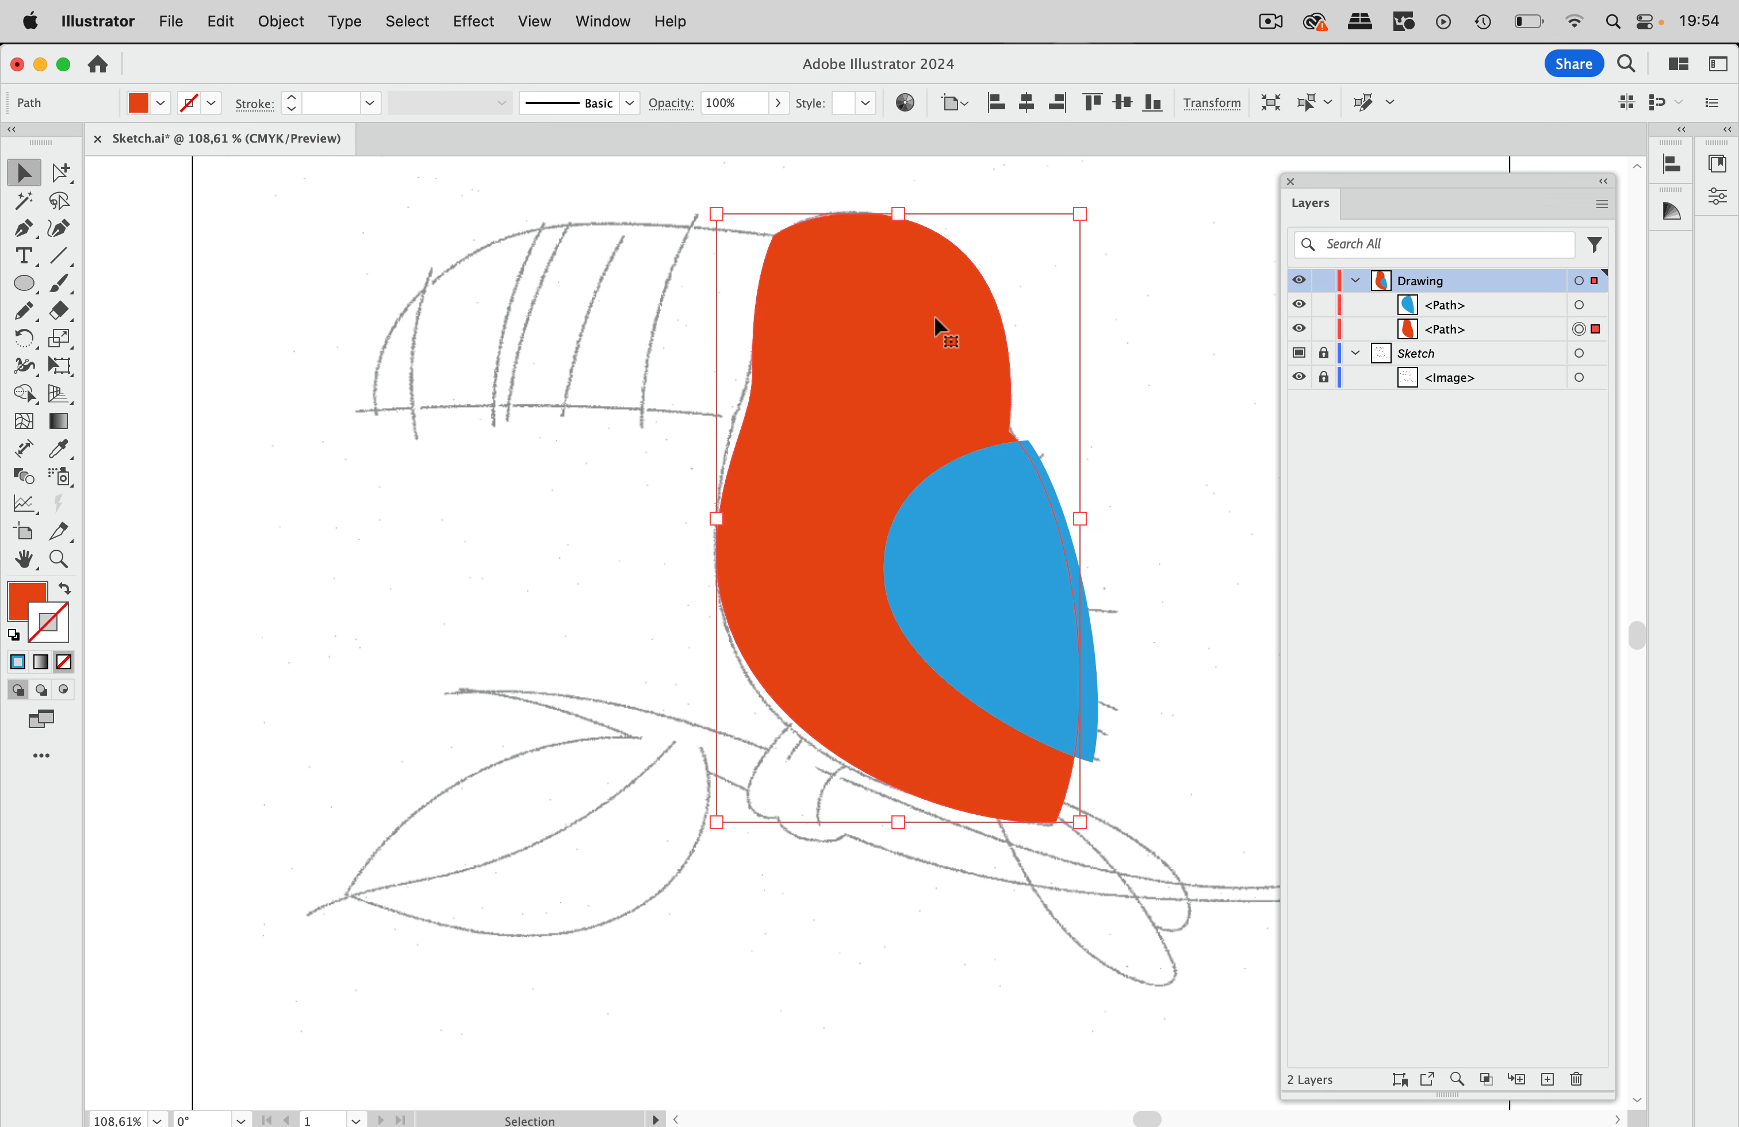
pyautogui.click(680, 115)
pyautogui.click(480, 140)
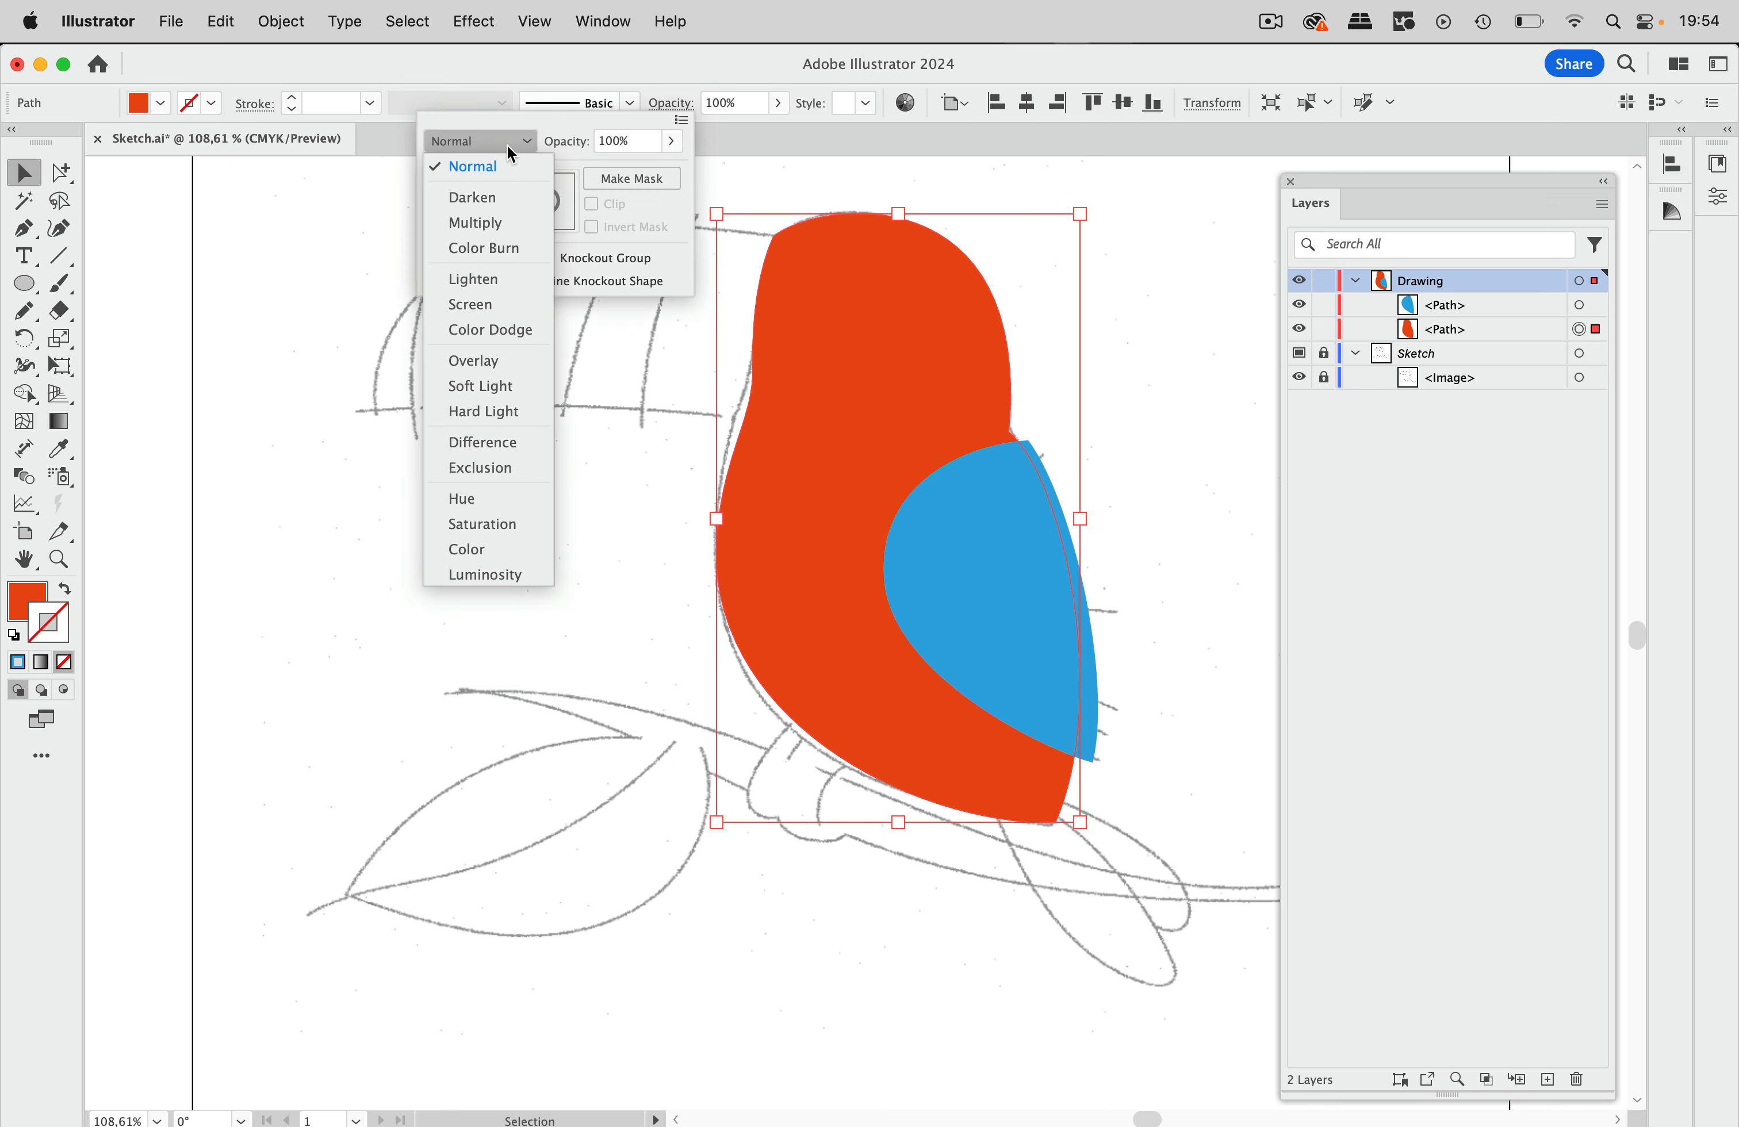
pyautogui.click(495, 223)
pyautogui.click(1132, 298)
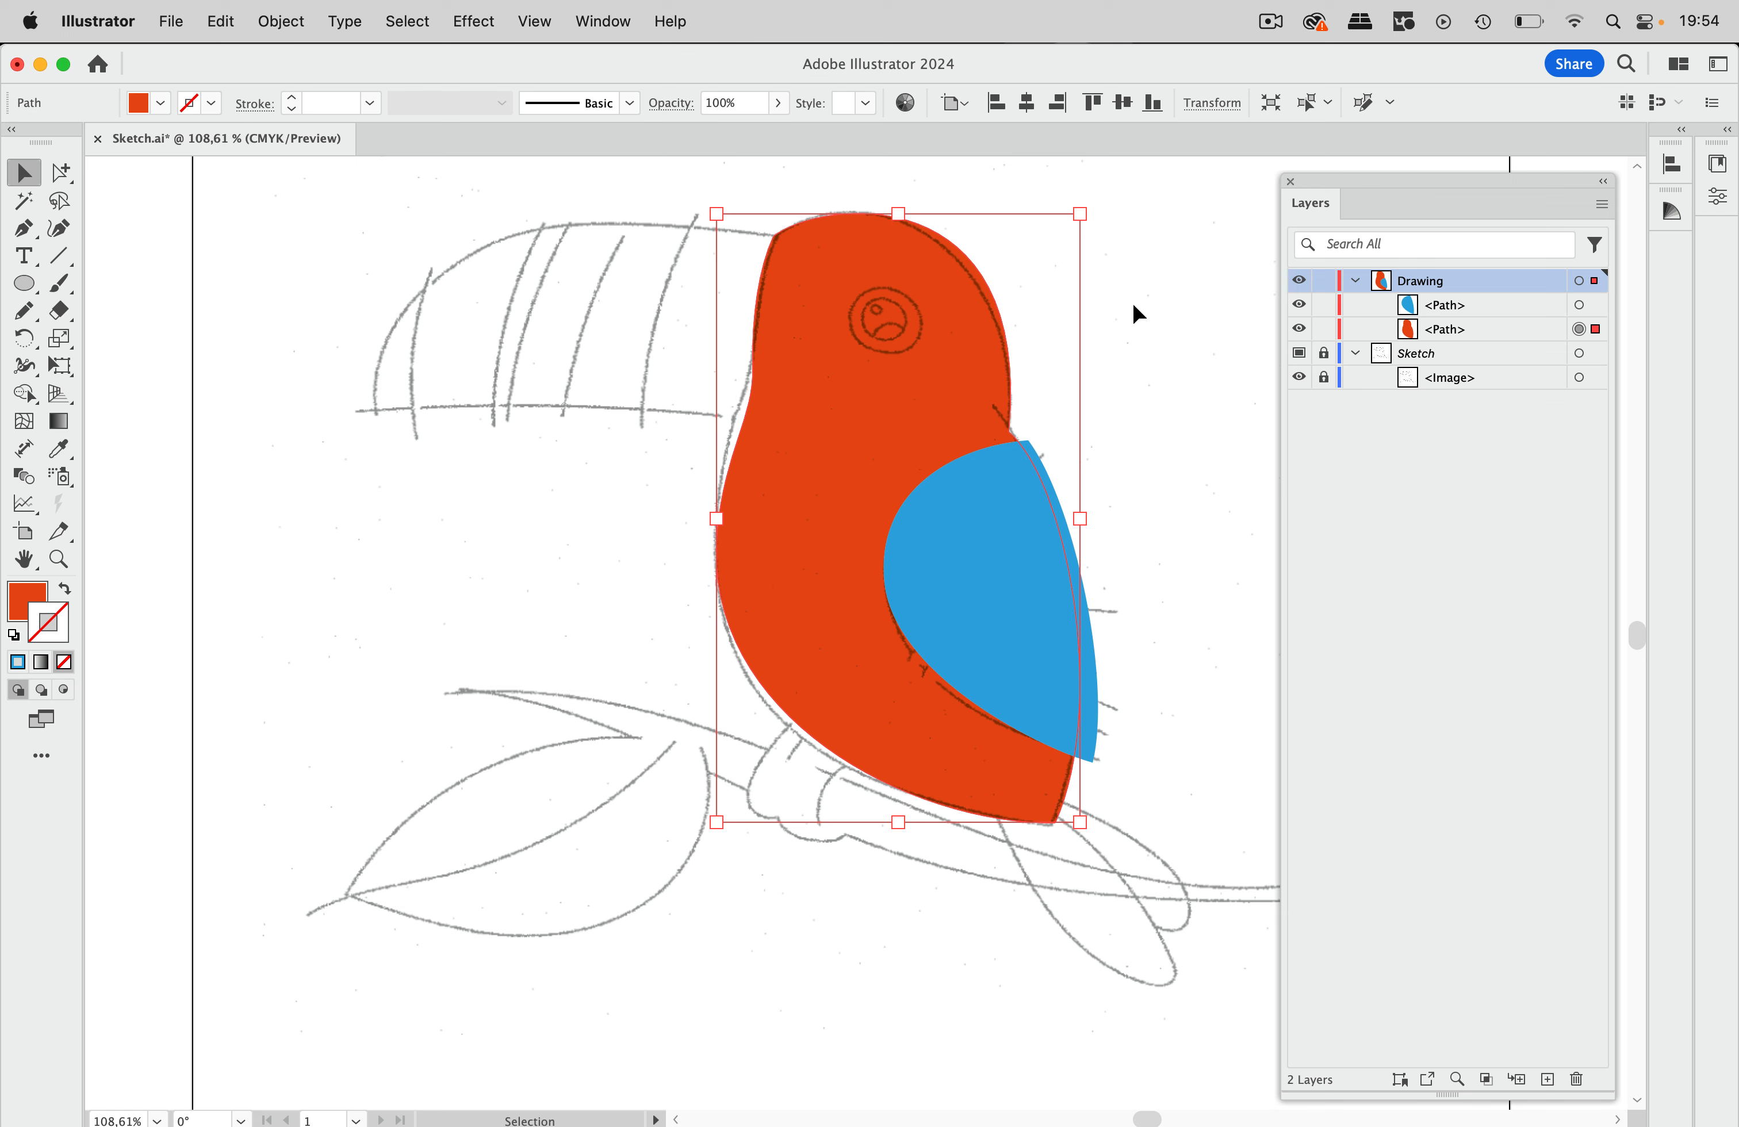
pyautogui.click(1138, 438)
# - Set the blending mode of the blue wing path to Multiply
pyautogui.click(1019, 550)
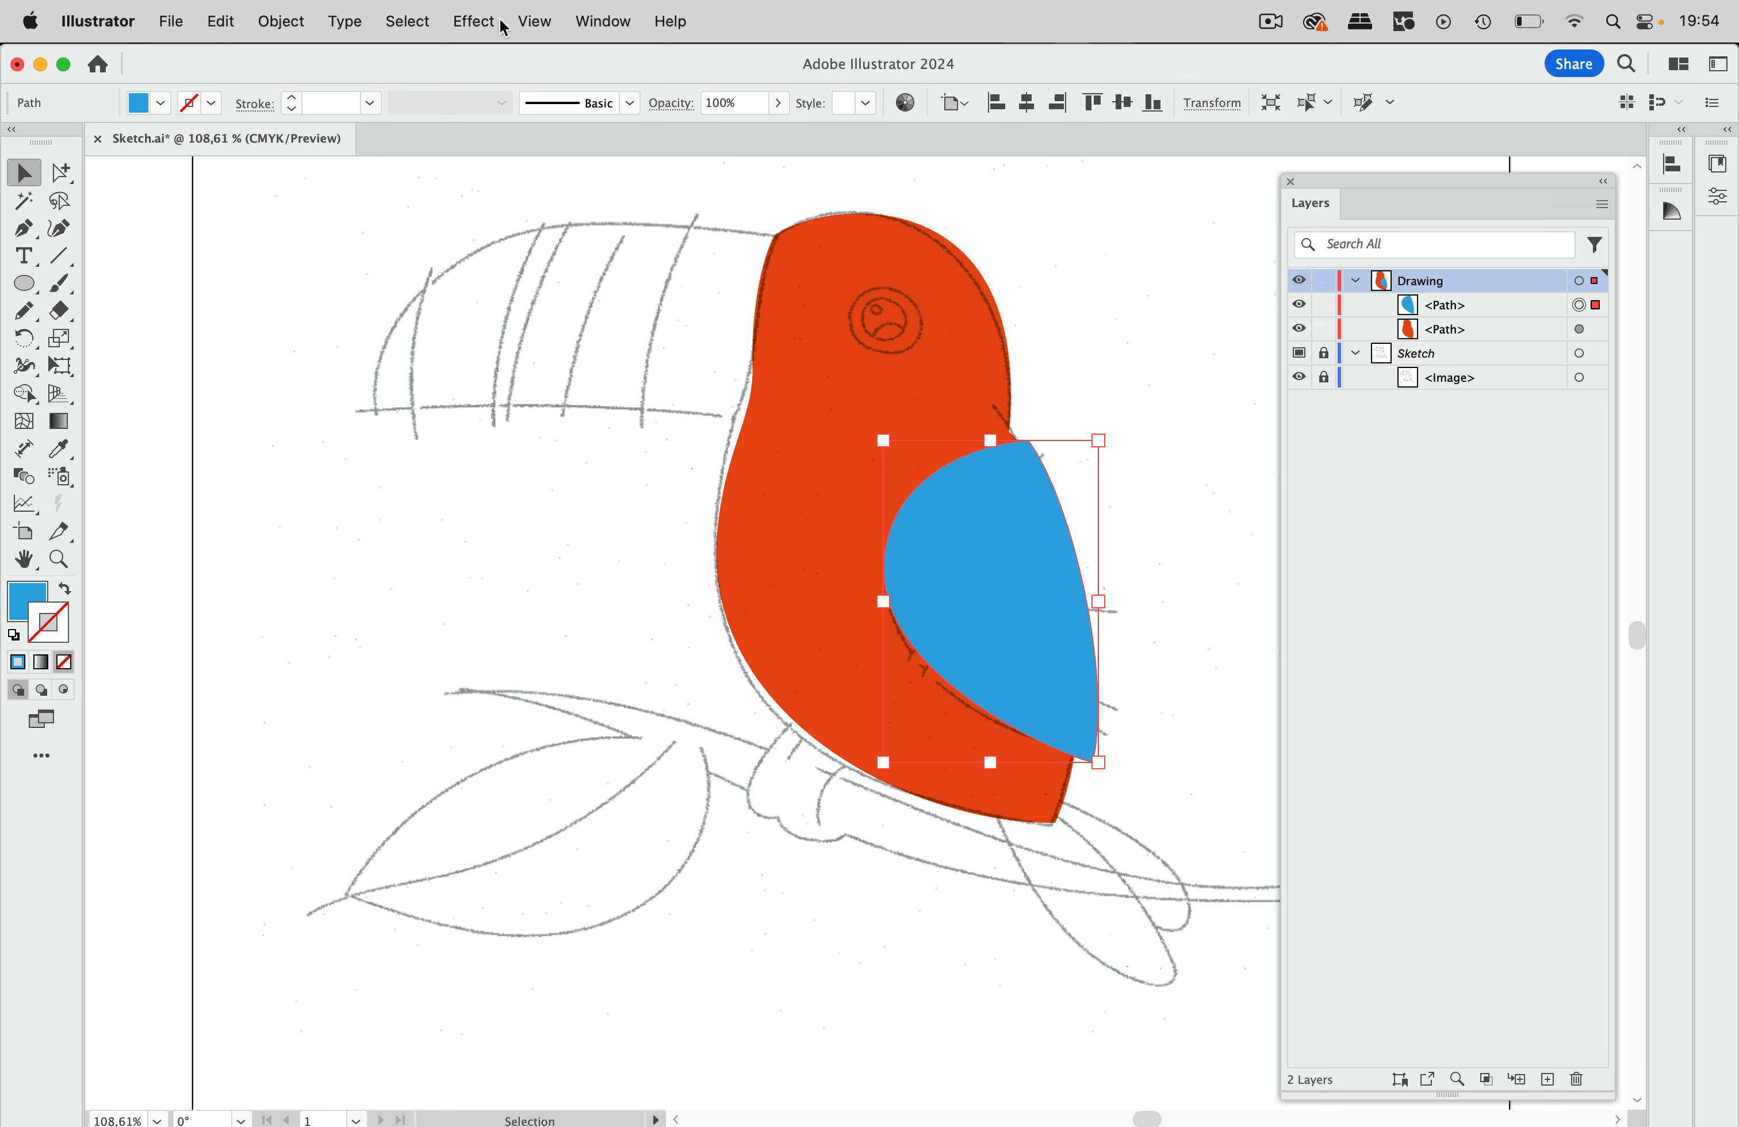
pyautogui.click(670, 103)
pyautogui.click(481, 143)
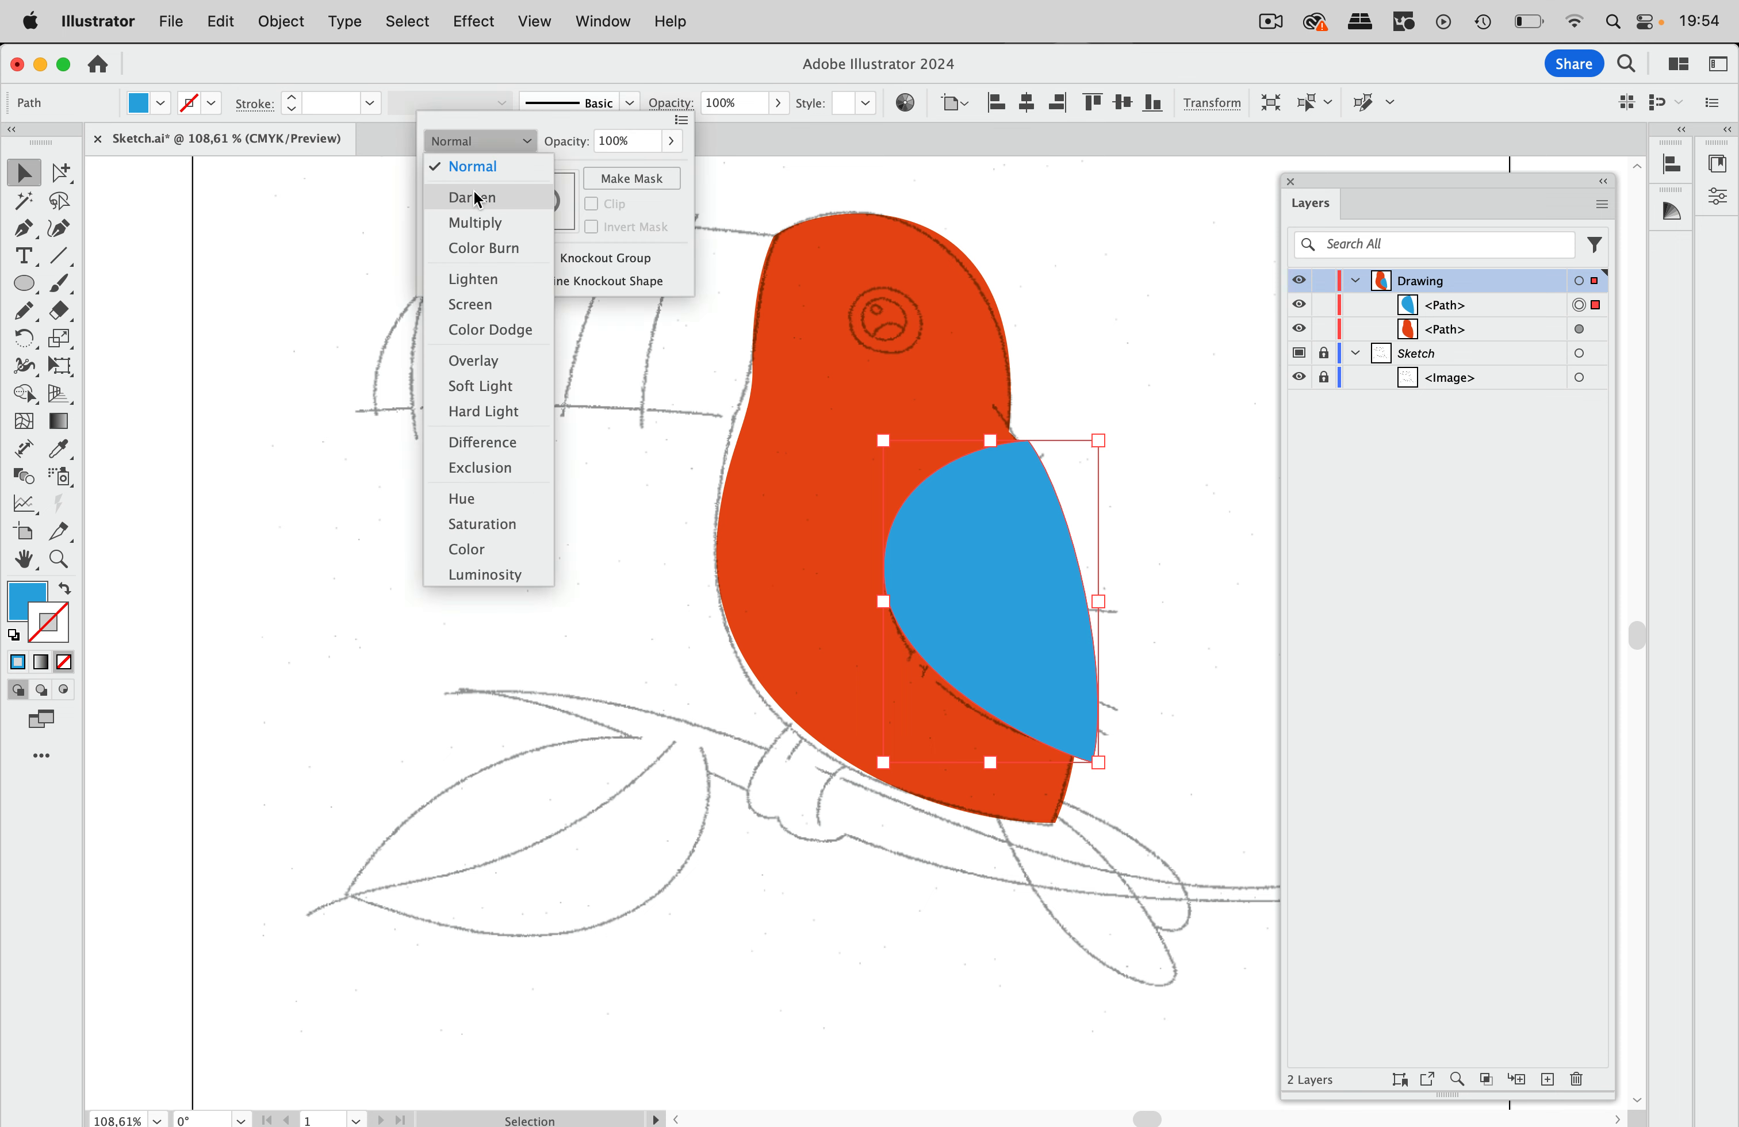
pyautogui.click(476, 223)
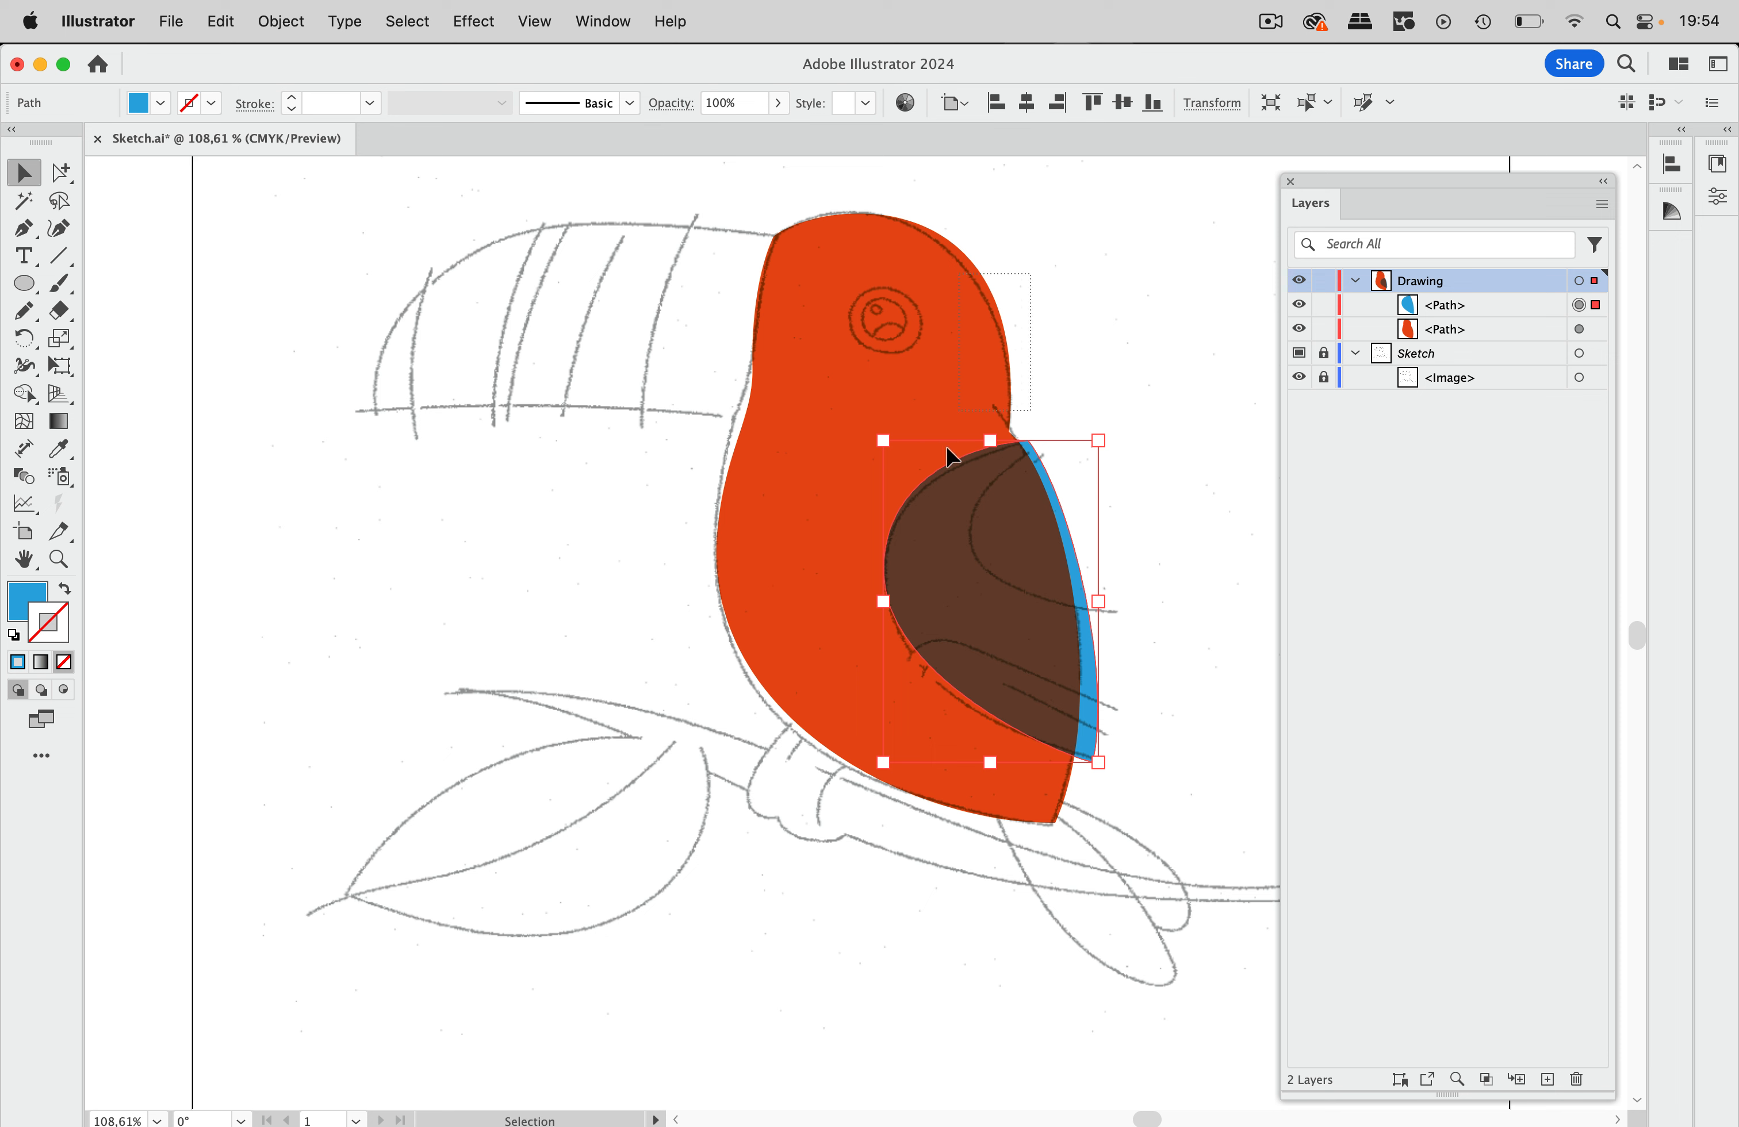
# - Select the body and wing paths together and set their blending mode back to Normal
pyautogui.keyDown('shift'); pyautogui.click(835, 448); pyautogui.keyUp('shift')
pyautogui.click(670, 103)
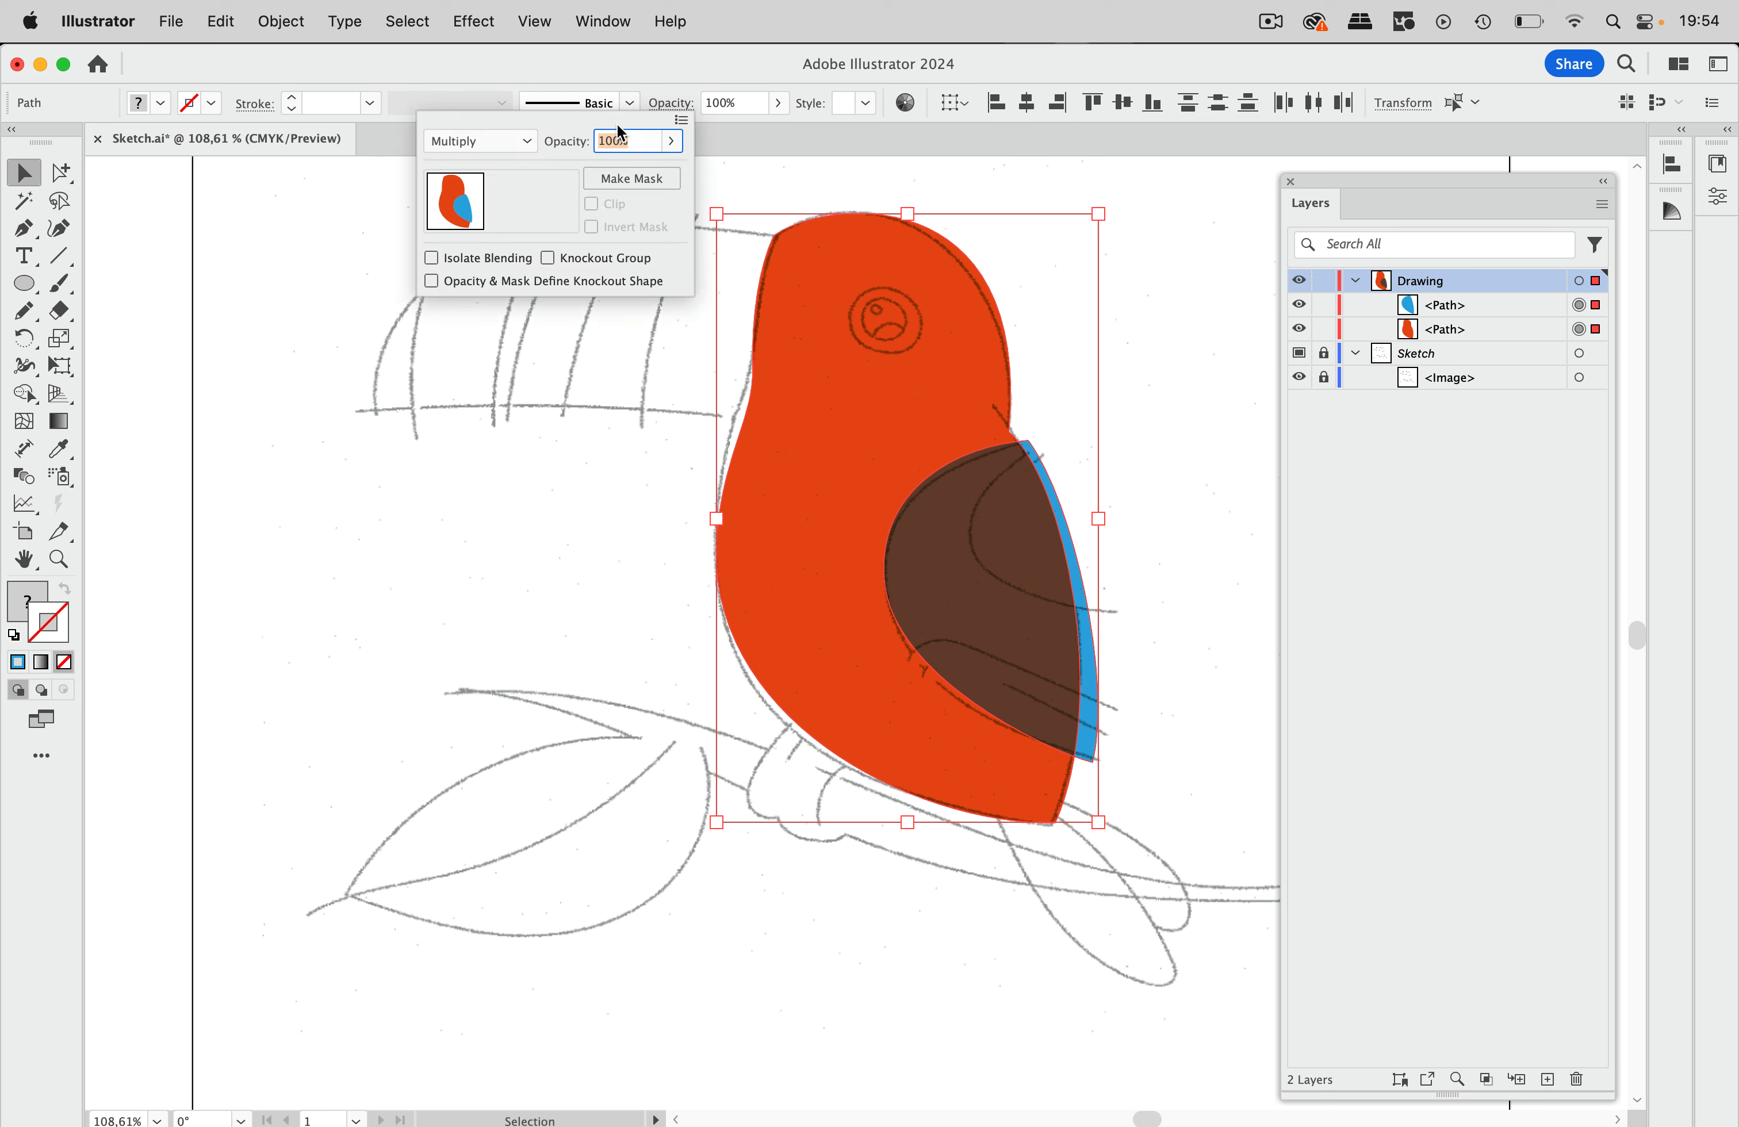
pyautogui.click(515, 145)
pyautogui.click(503, 161)
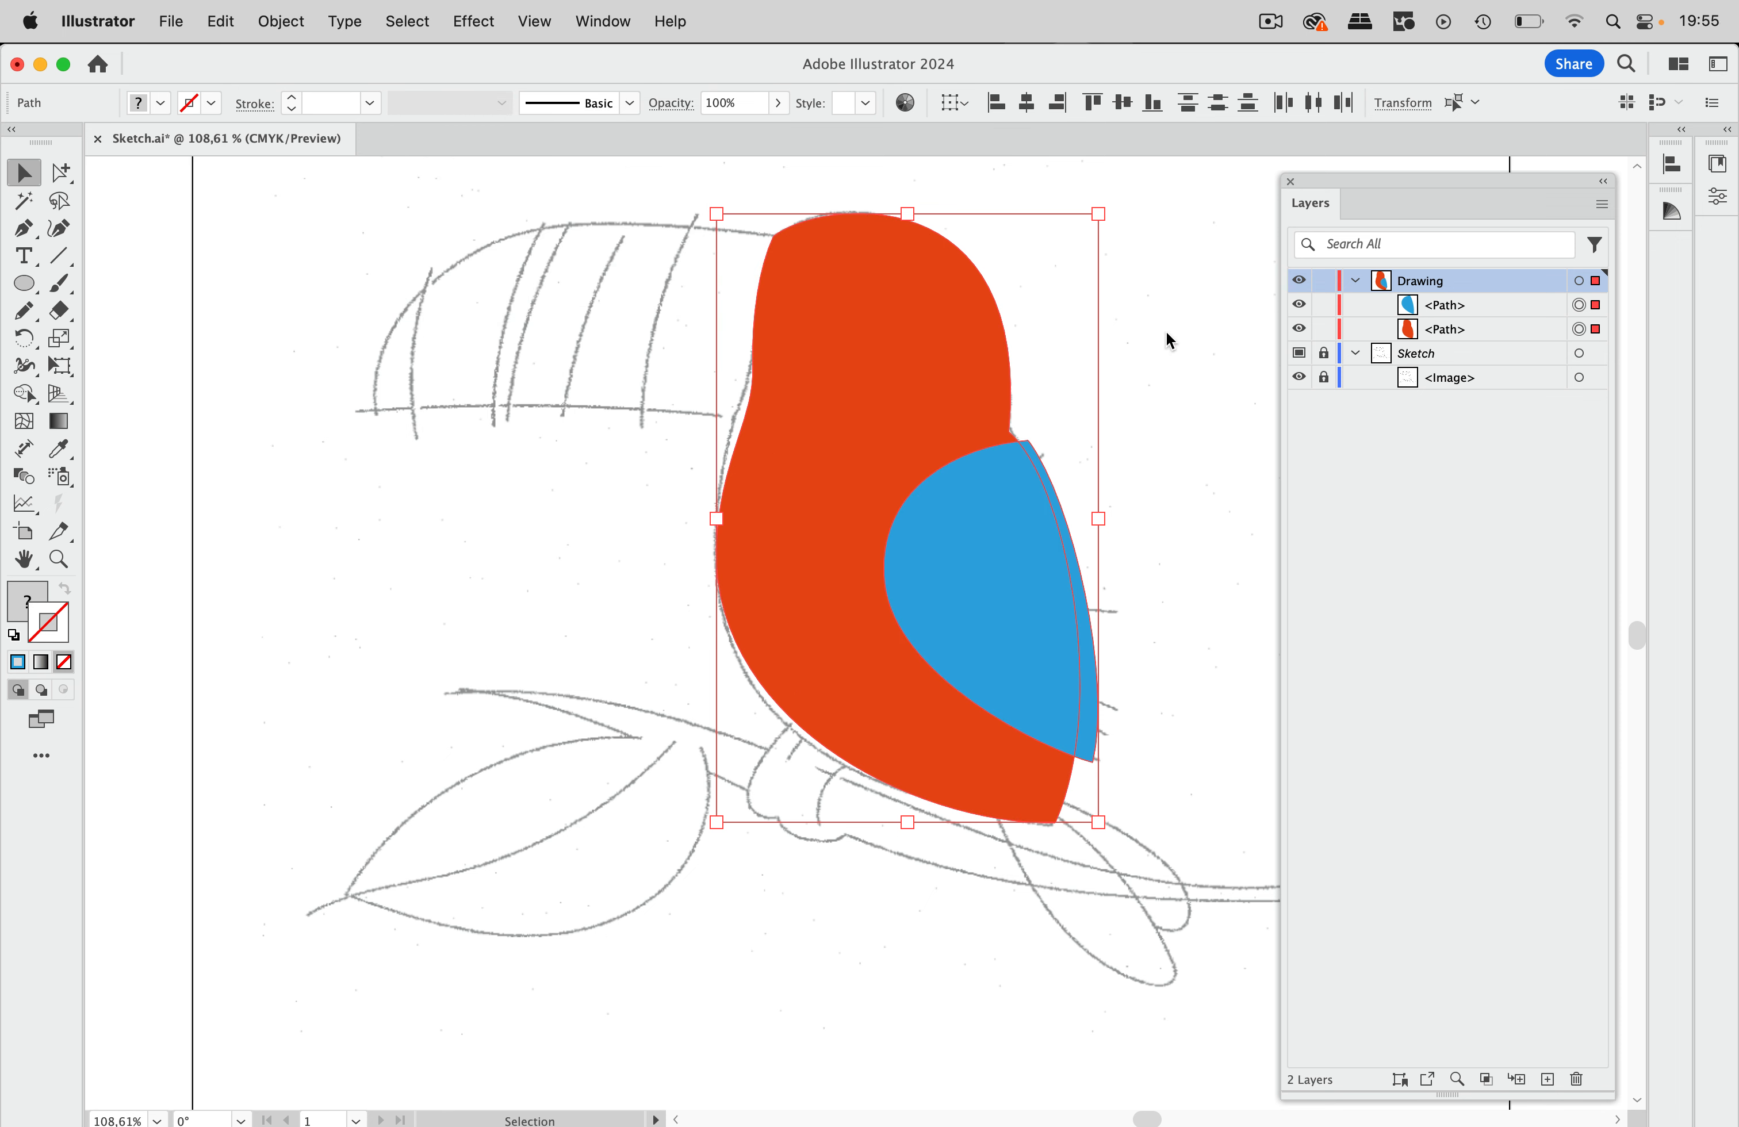
pyautogui.click(1193, 389)
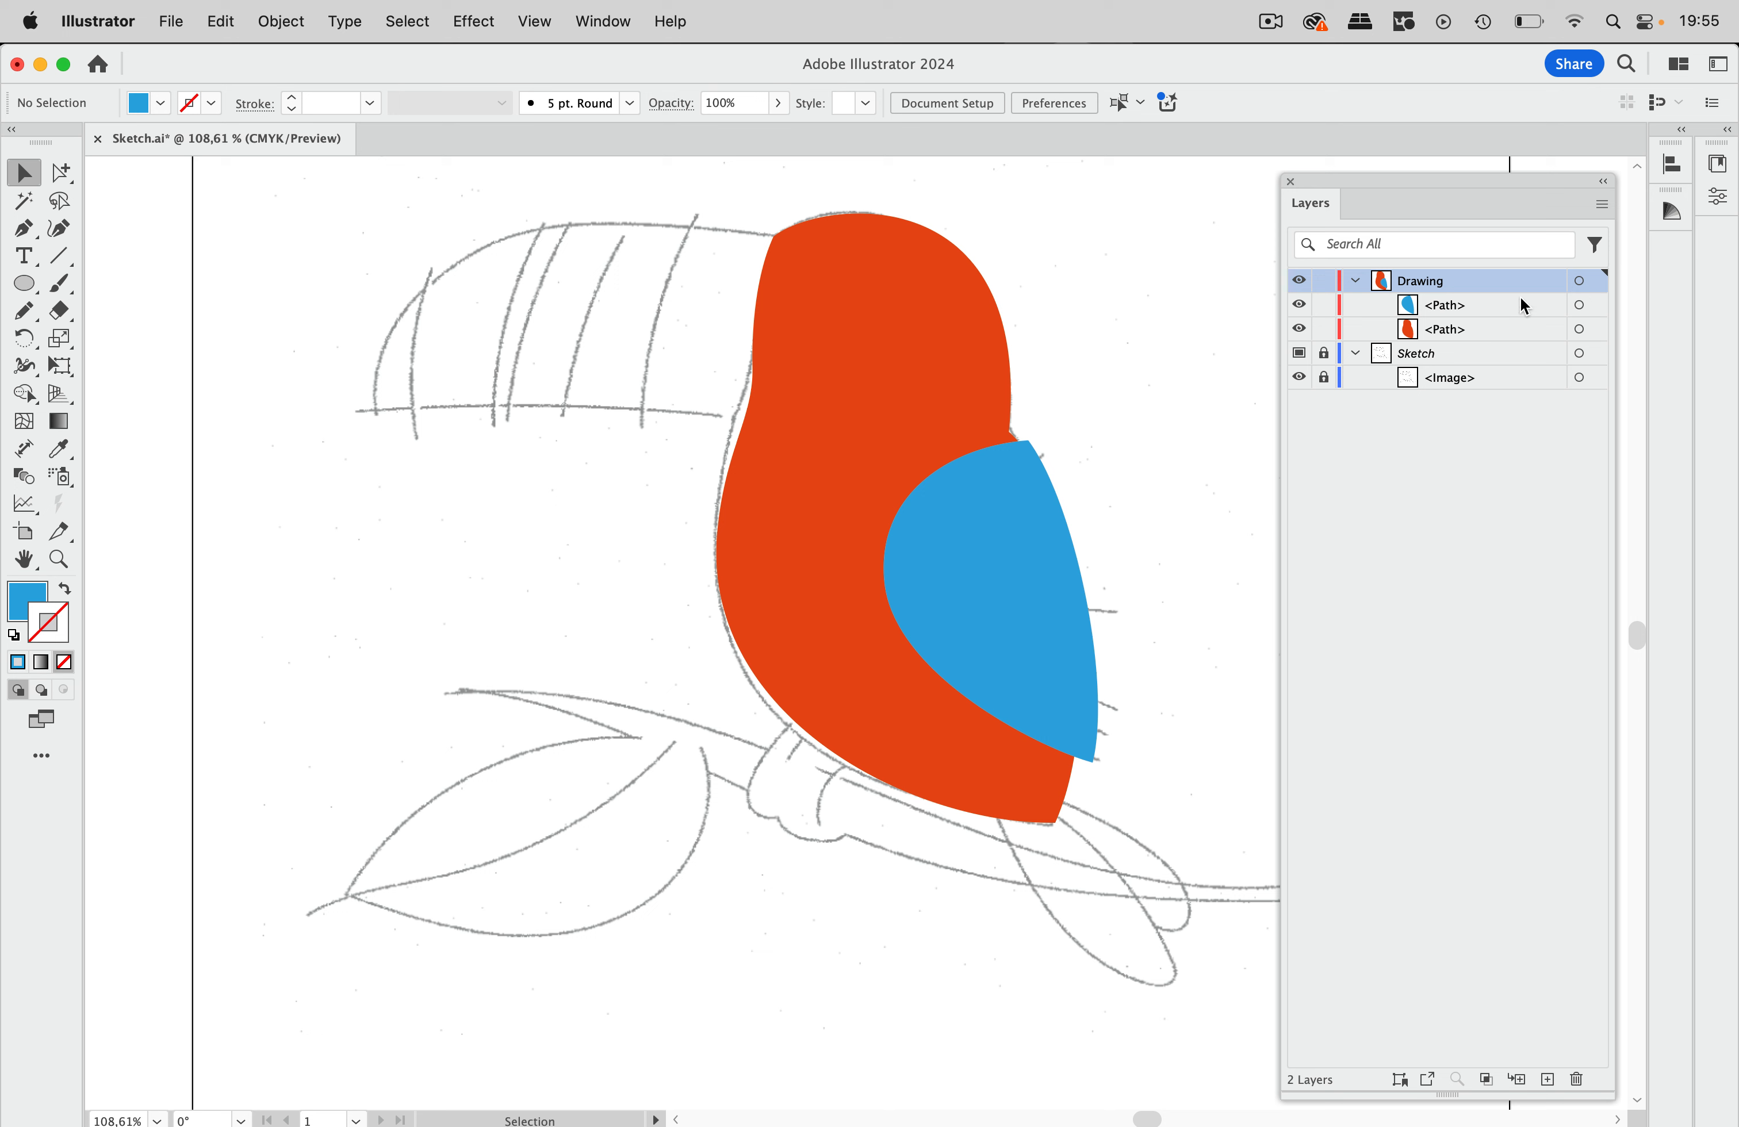
# - Target the whole Drawing layer and set its blending mode to Multiply
pyautogui.click(1579, 281)
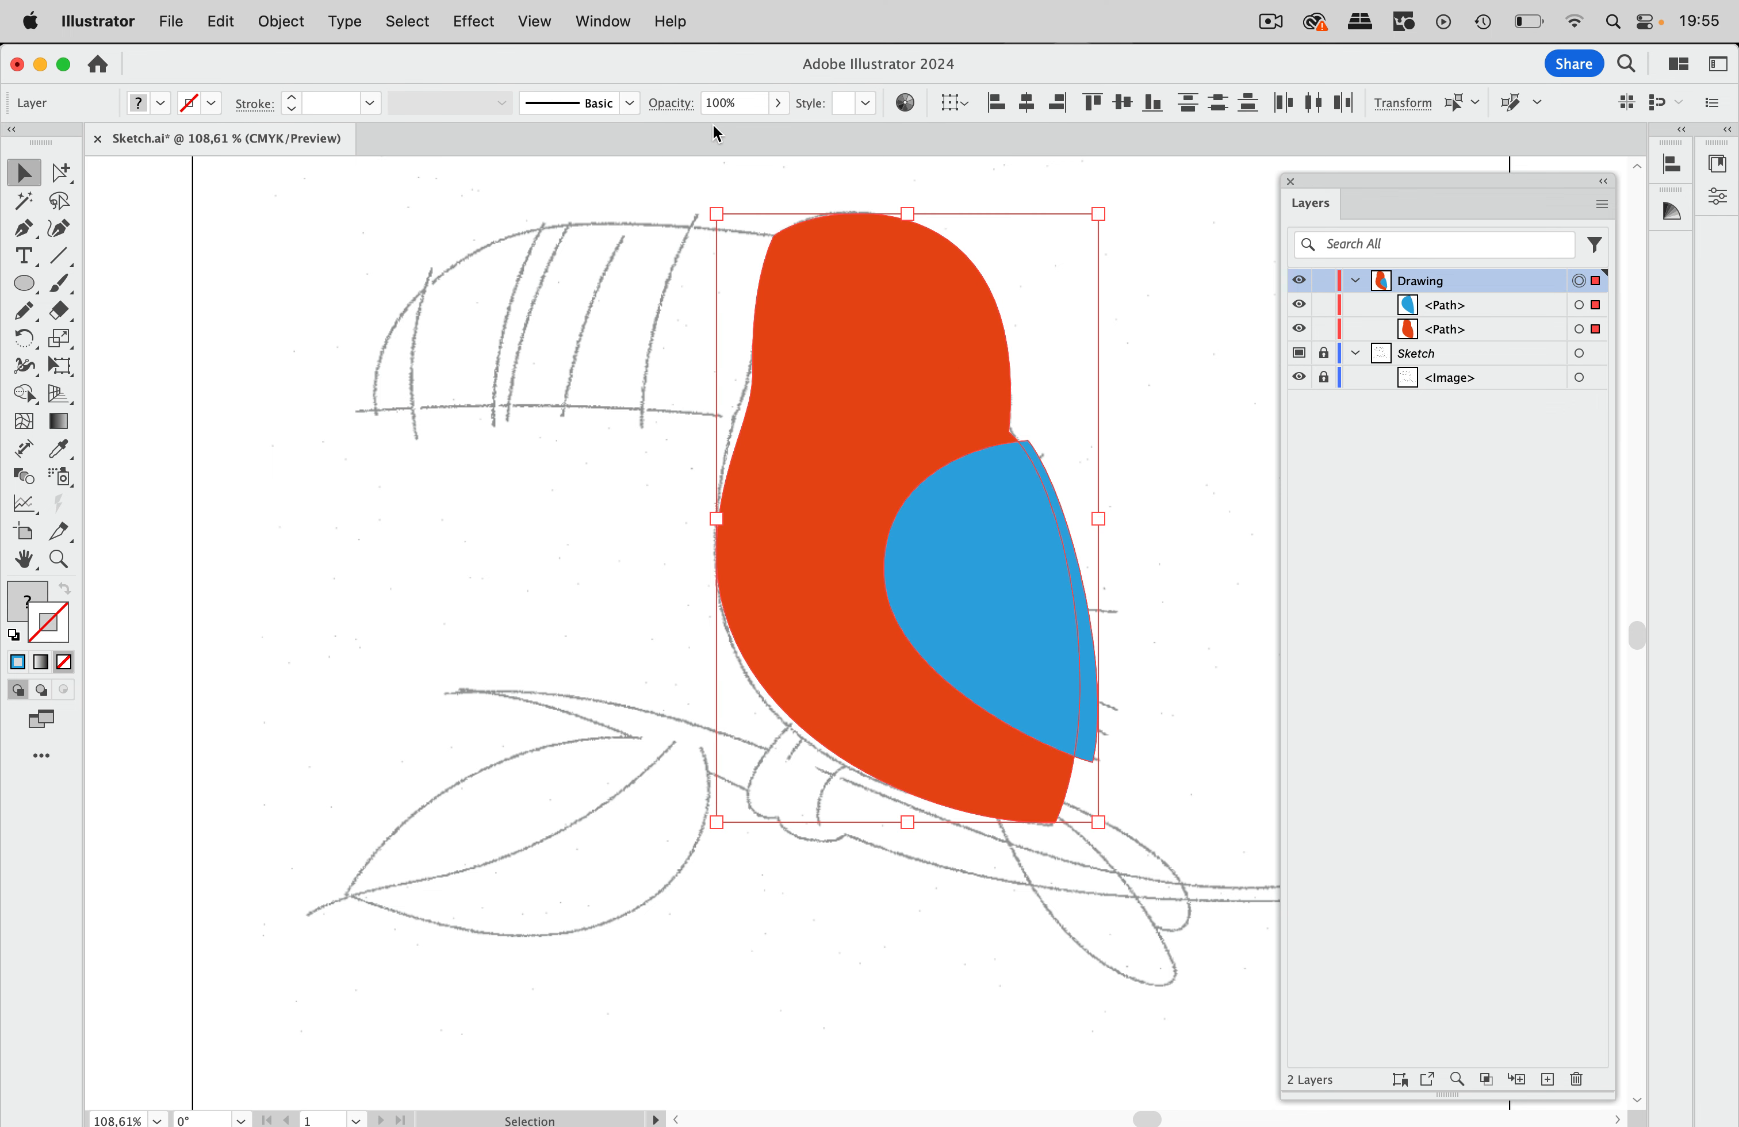
pyautogui.click(671, 103)
pyautogui.click(485, 140)
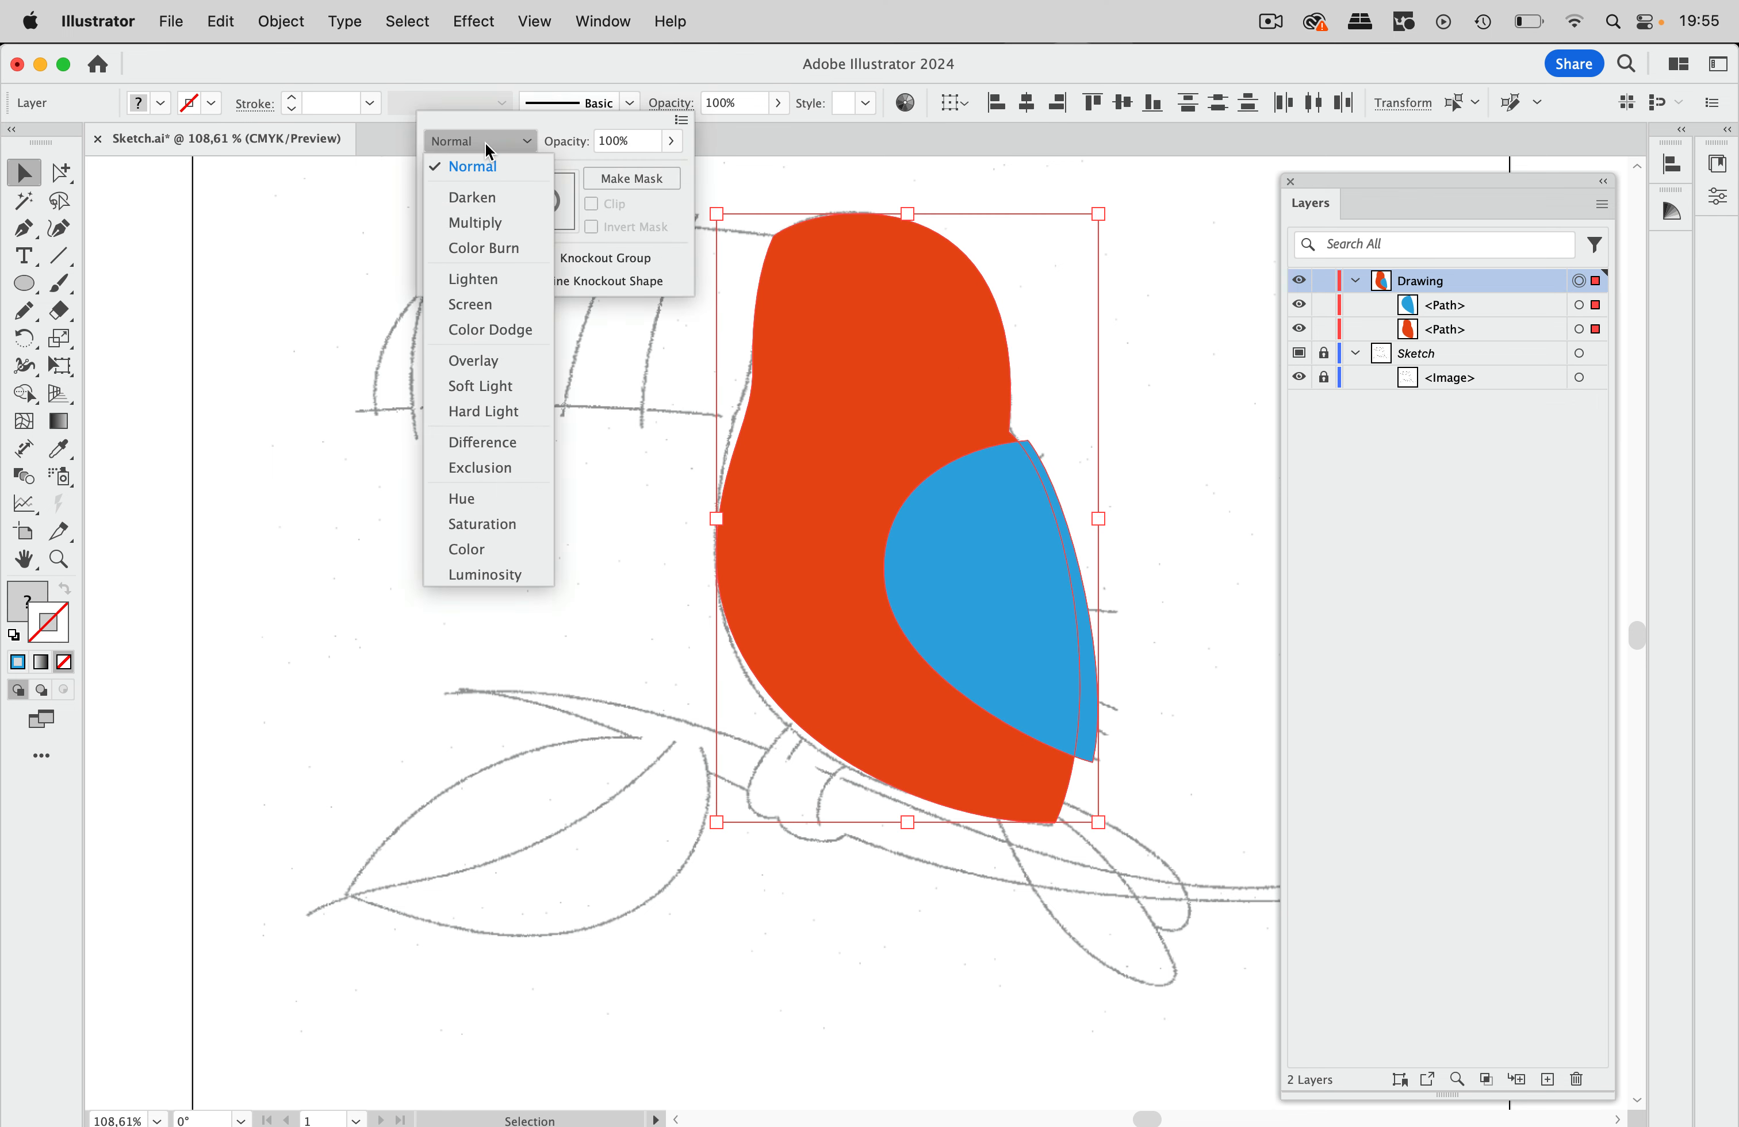
pyautogui.click(483, 223)
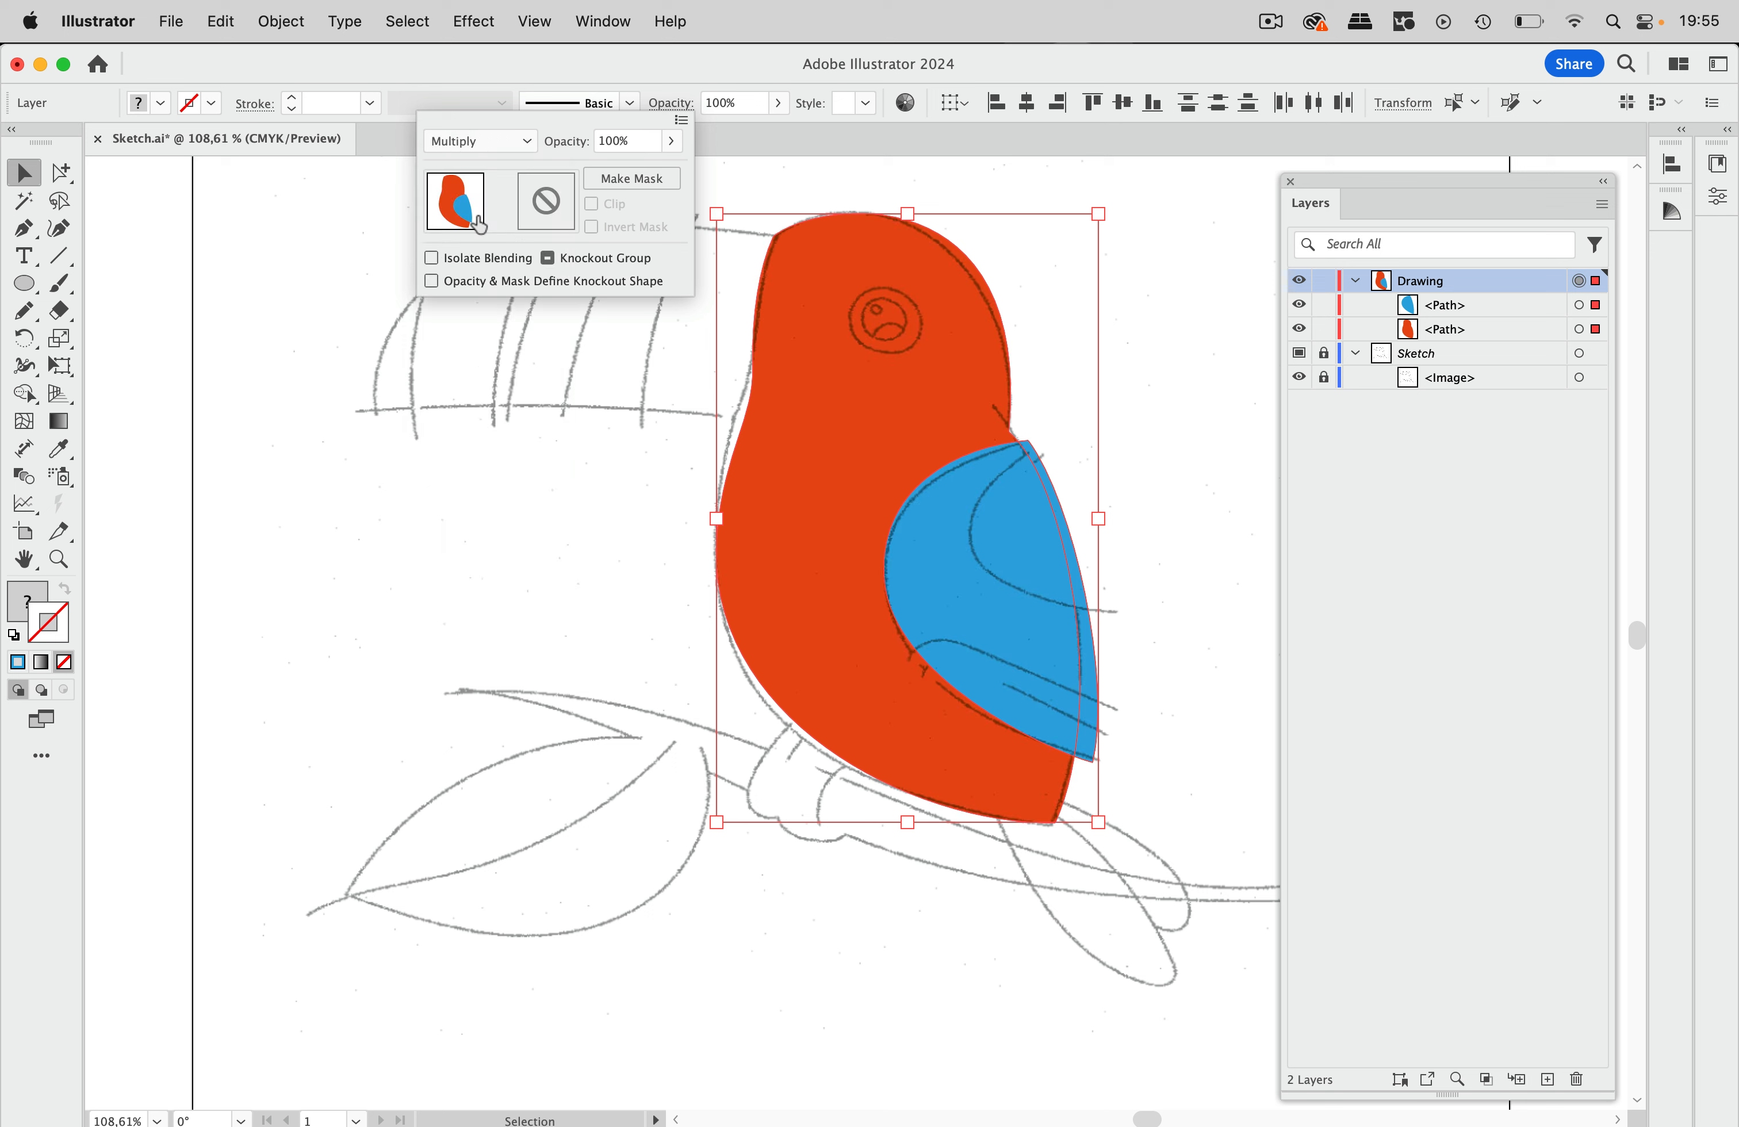
pyautogui.click(1137, 345)
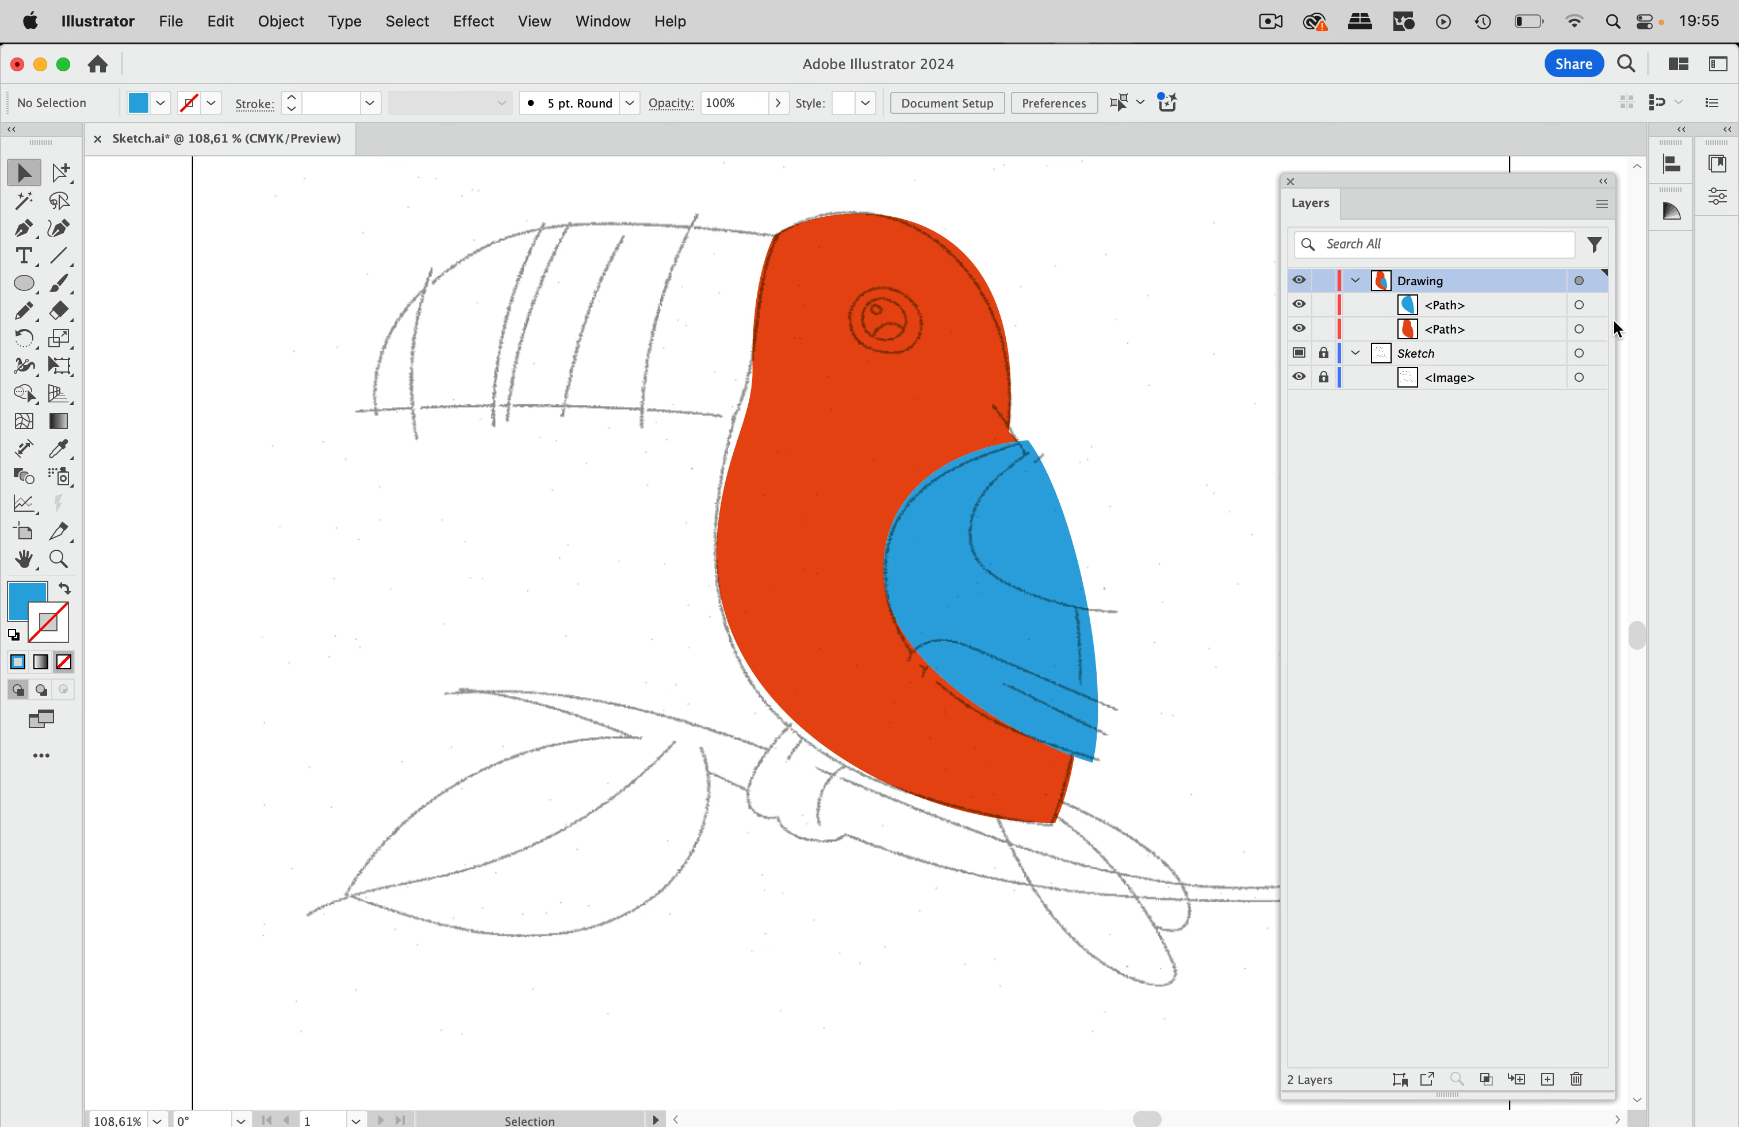
# - Set the blending mode of the whole Drawing layer back to Normal and deselect the artwork
pyautogui.click(1580, 285)
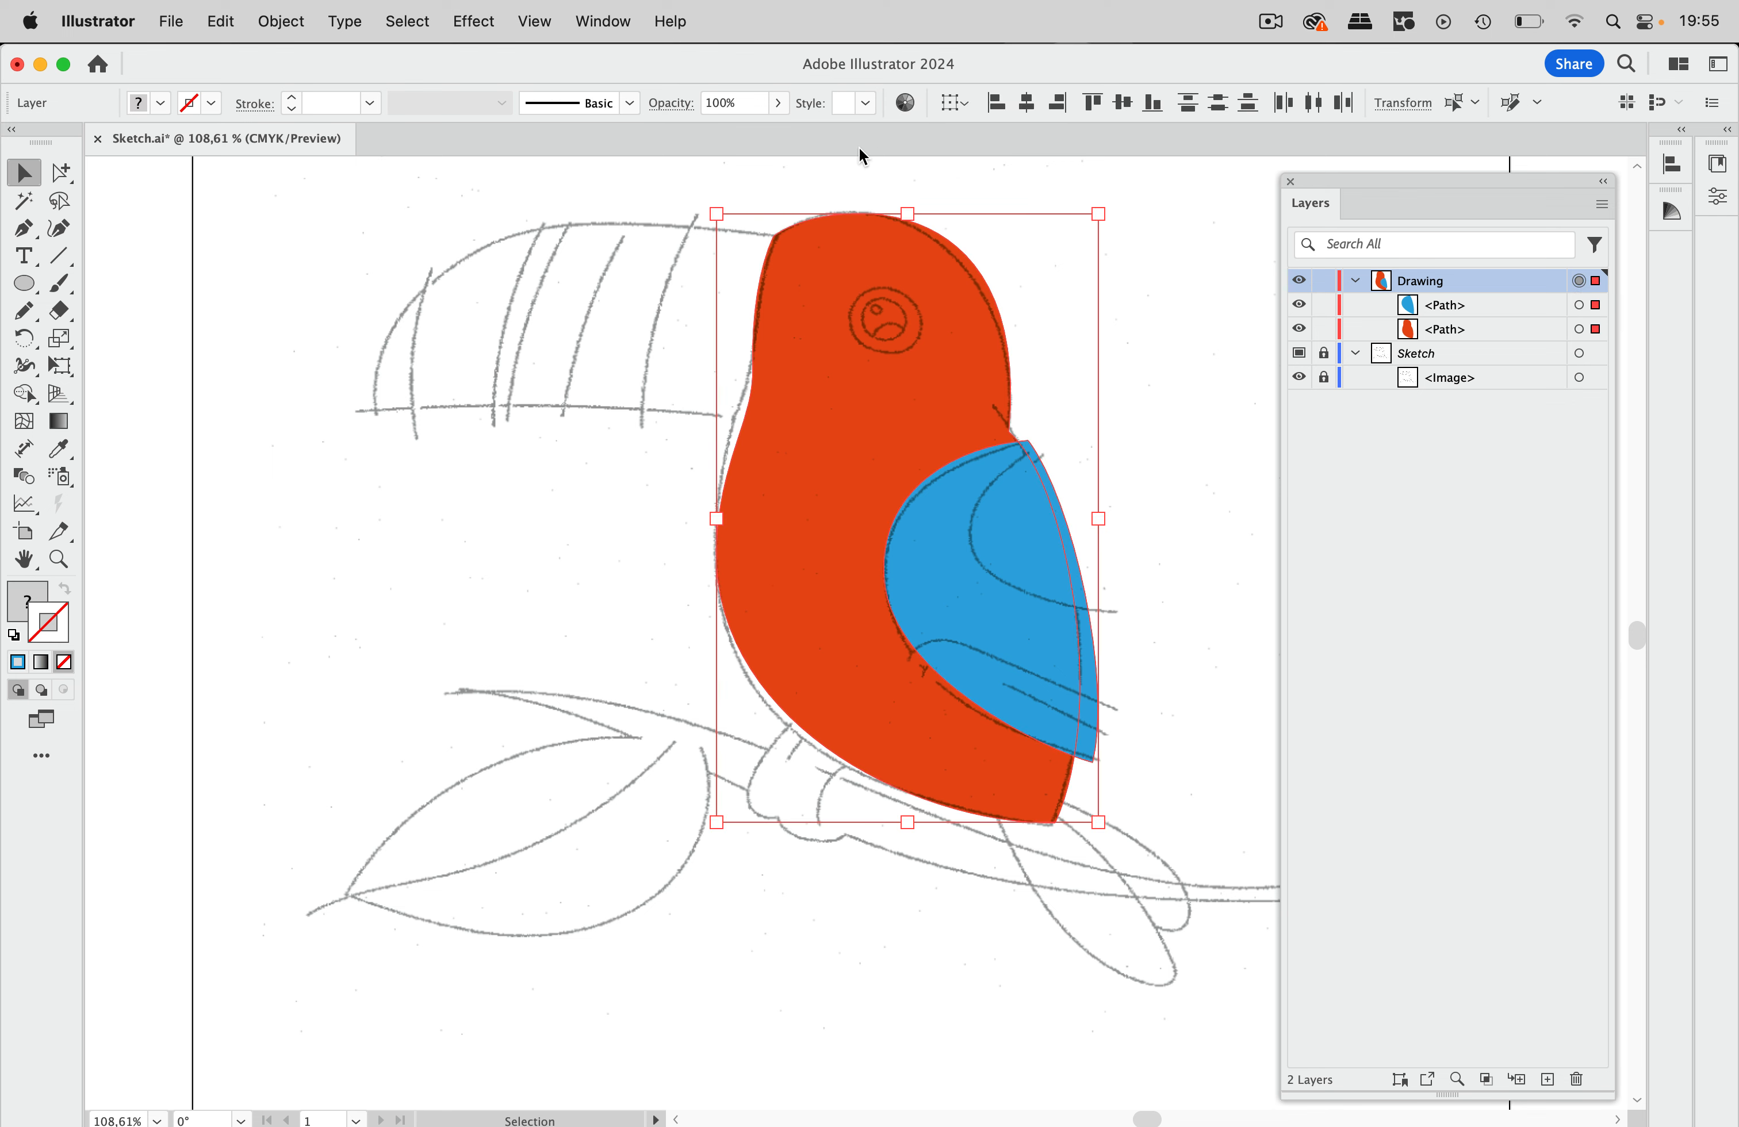
pyautogui.click(672, 103)
pyautogui.click(475, 146)
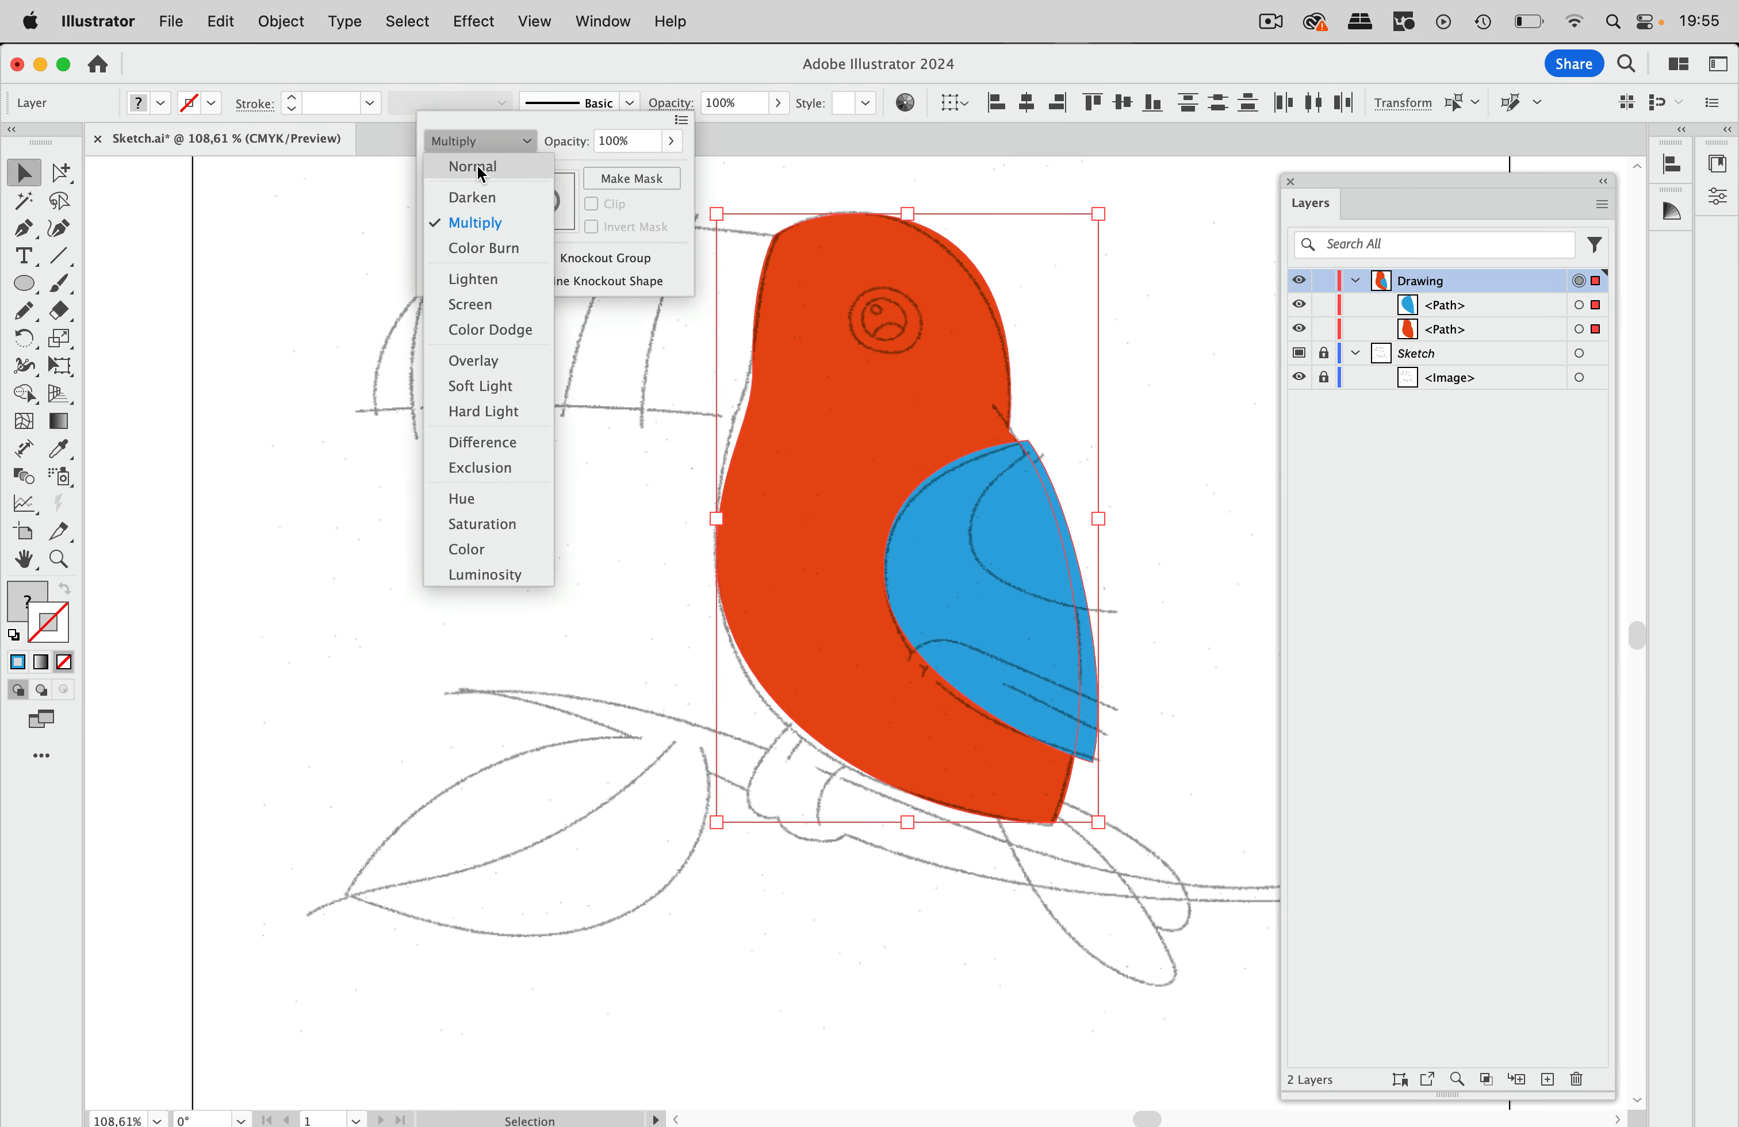
pyautogui.click(475, 132)
pyautogui.click(1163, 316)
pyautogui.click(1171, 317)
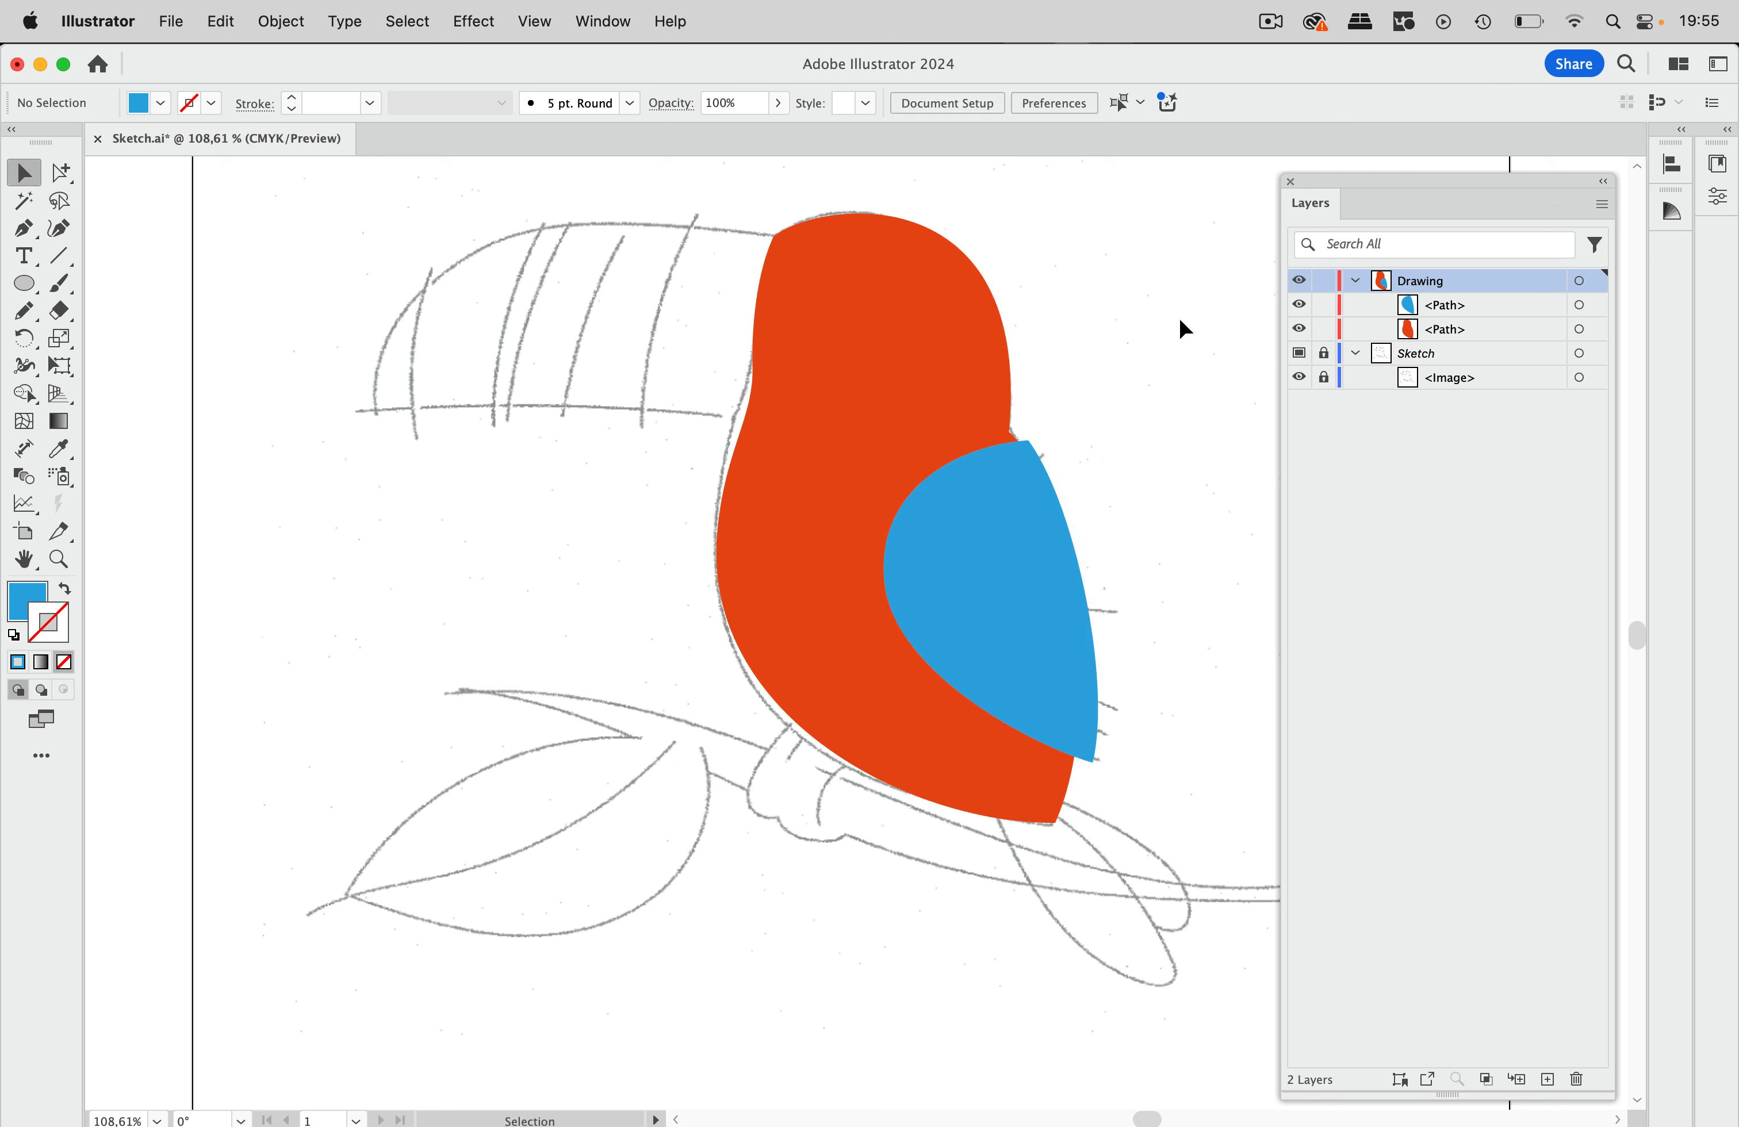
# - Move the Sketch layer above the Drawing layer and unlock it
pyautogui.click(1489, 354)
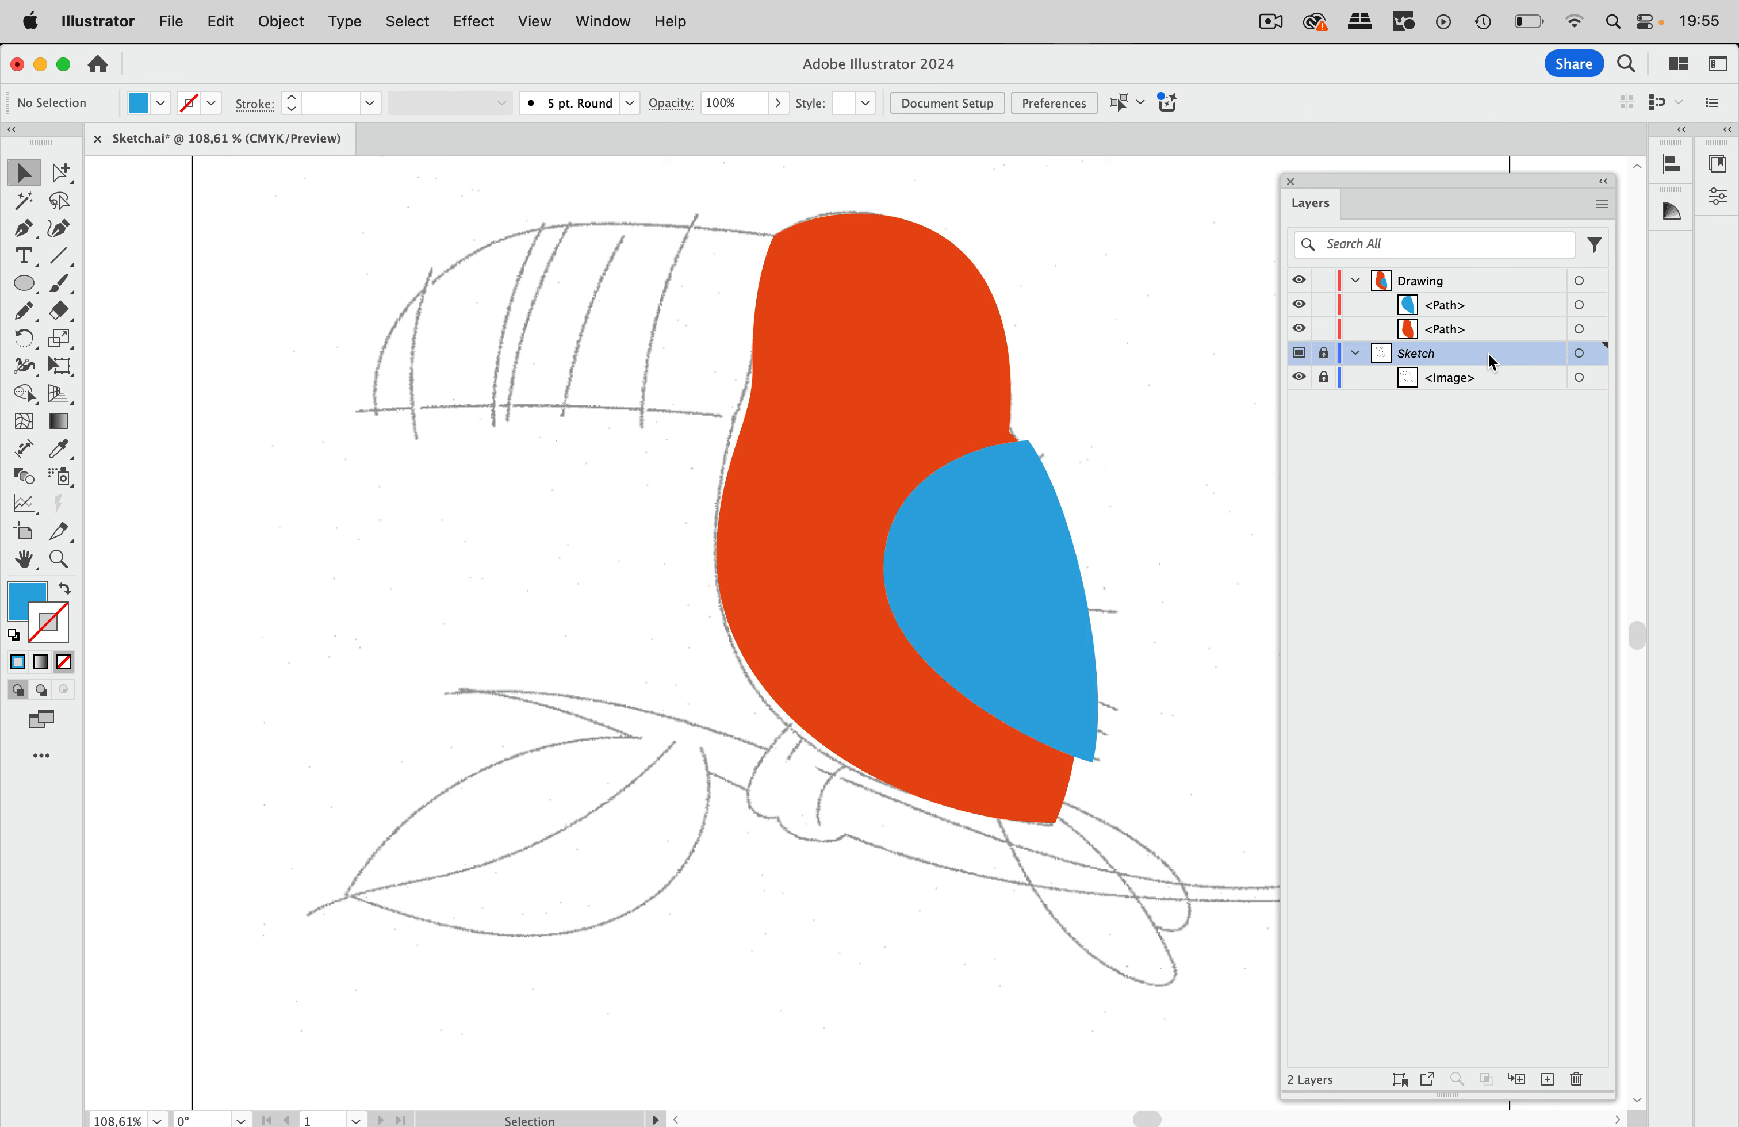
pyautogui.moveTo(1500, 354); pyautogui.dragTo(1499, 280)
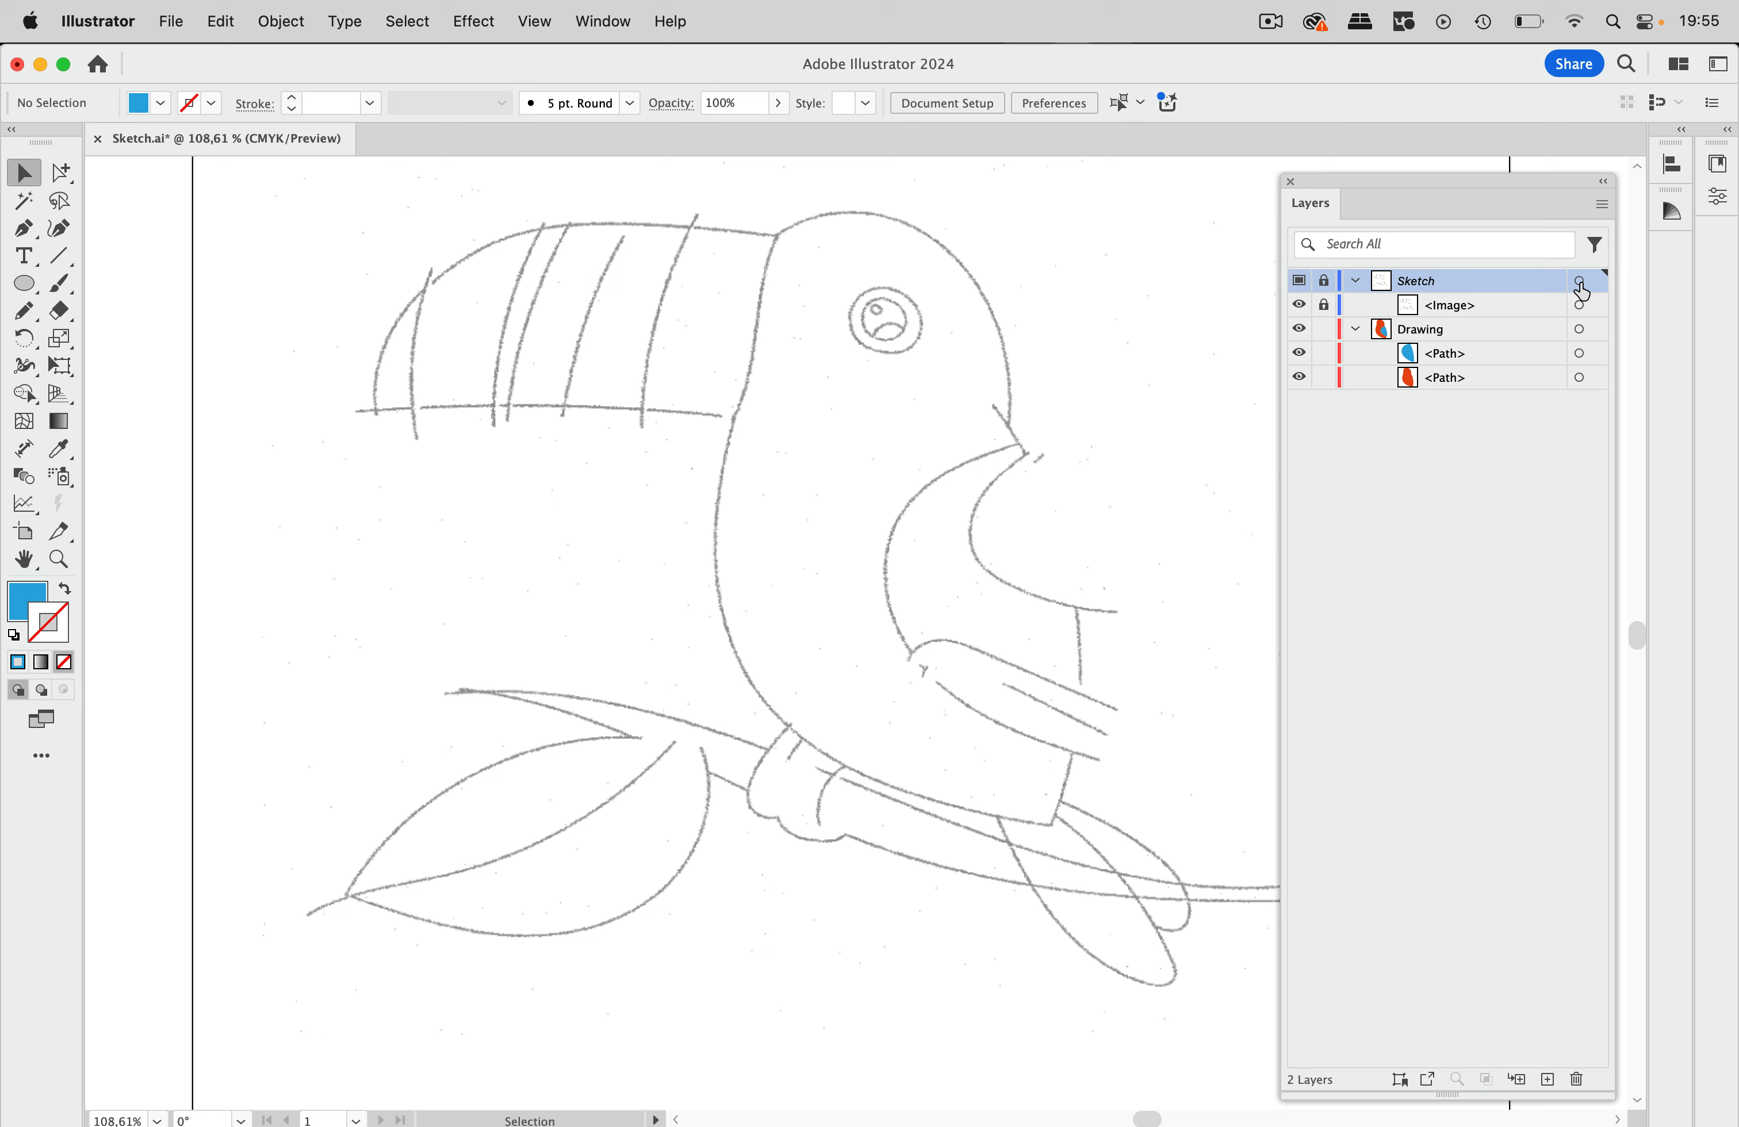
pyautogui.click(1323, 280)
# - Target the whole Sketch layer, set its blending mode to Multiply, and lock the layer
pyautogui.click(1580, 305)
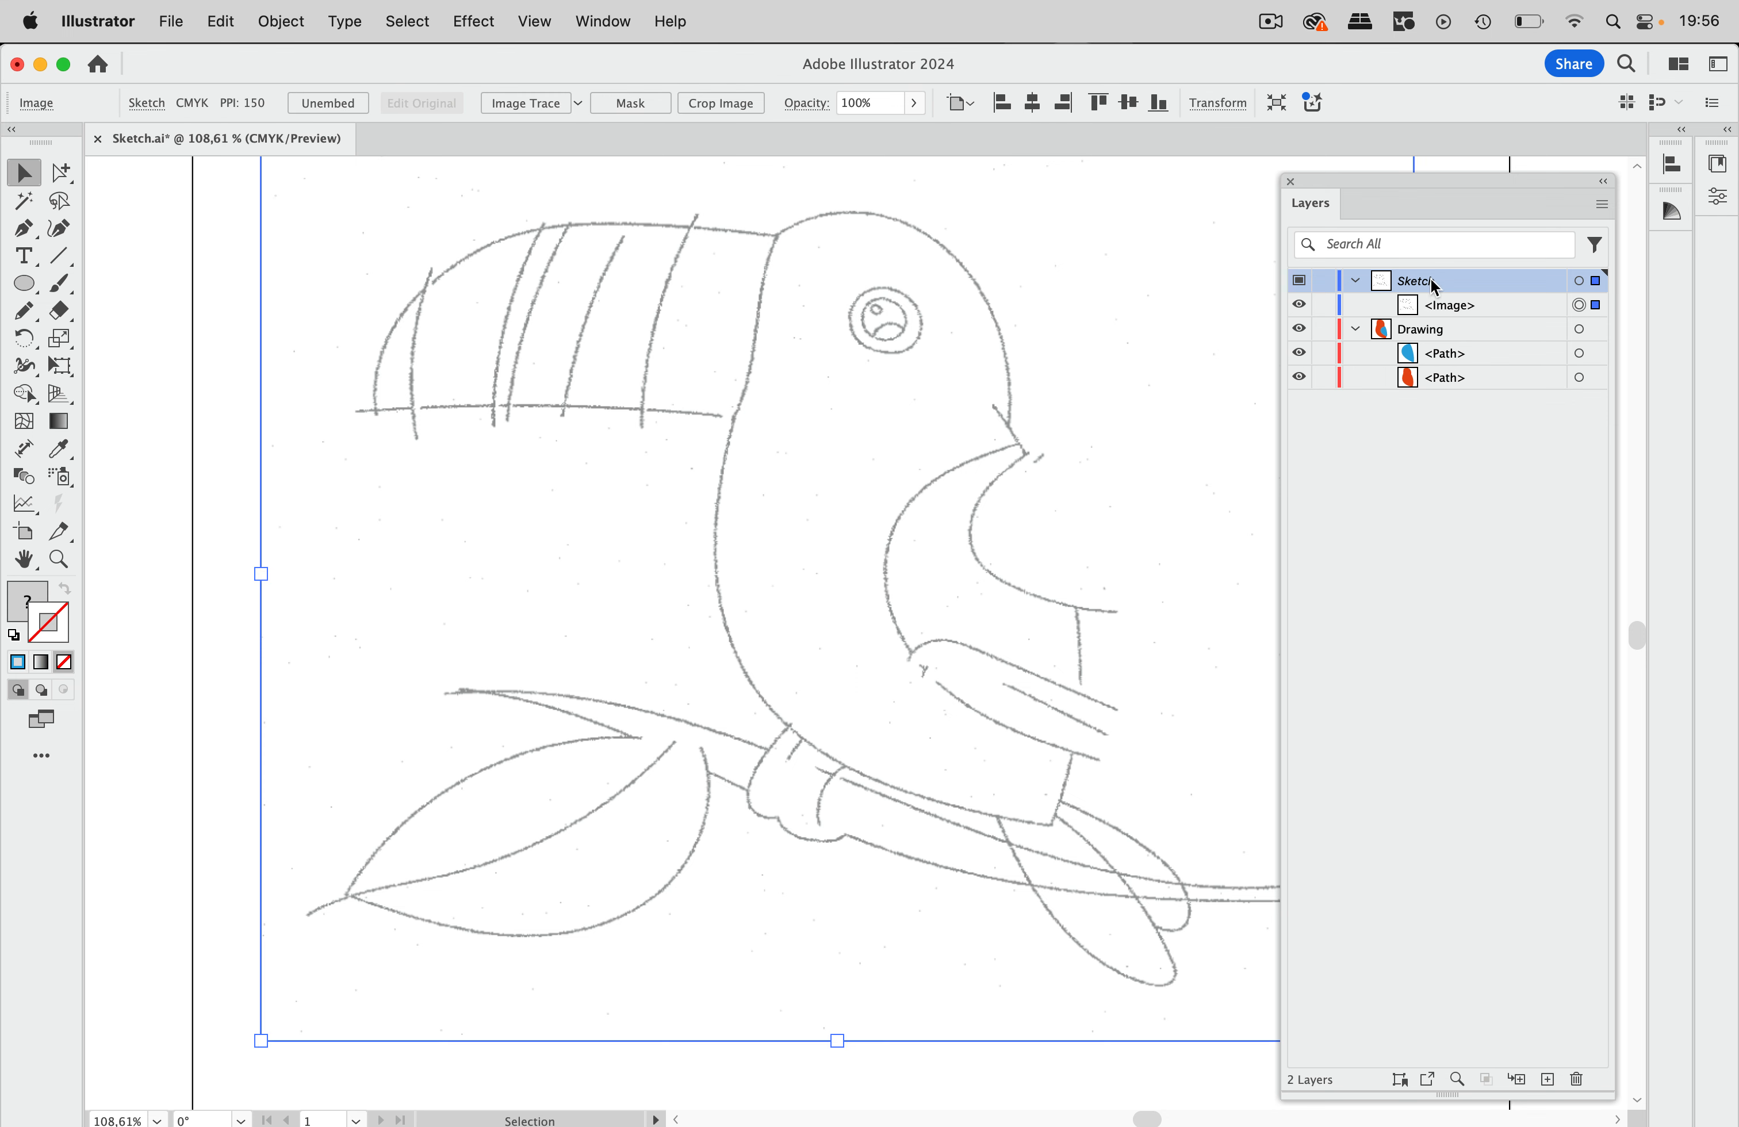
pyautogui.click(1578, 281)
pyautogui.click(805, 103)
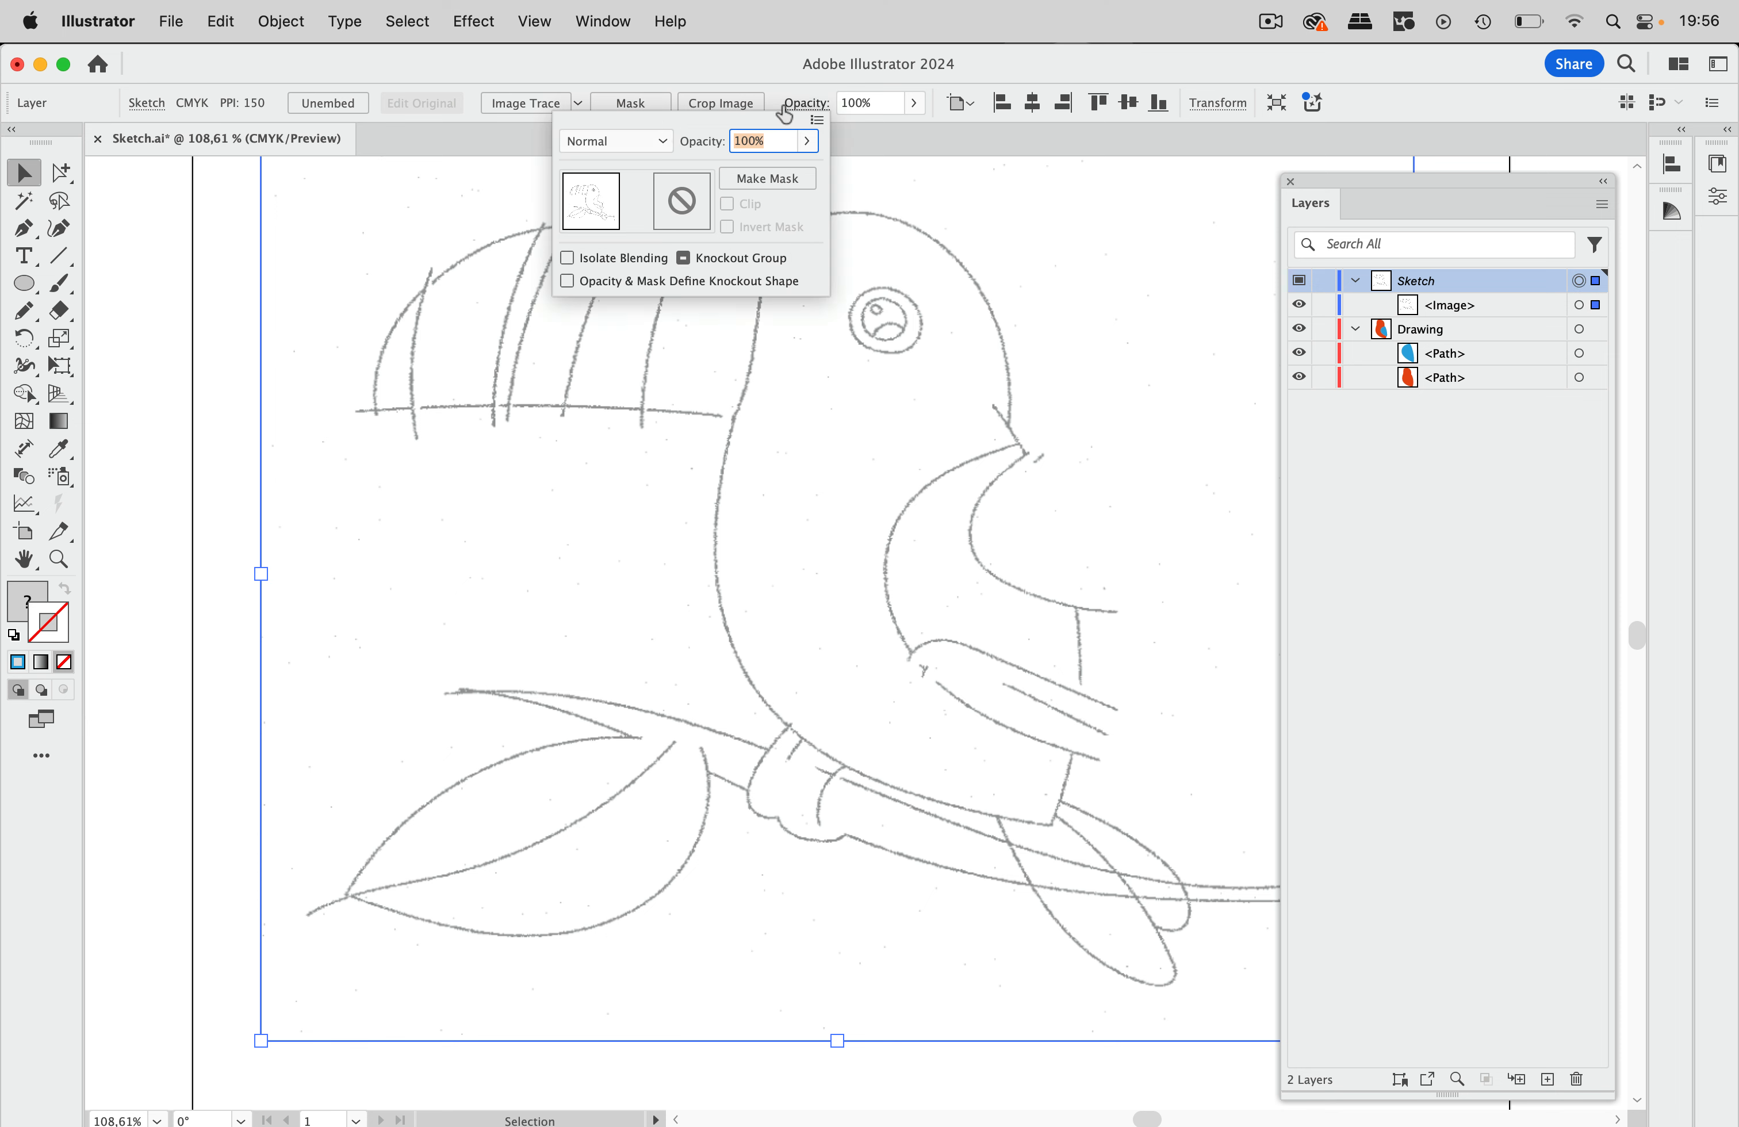
pyautogui.click(618, 140)
pyautogui.click(621, 221)
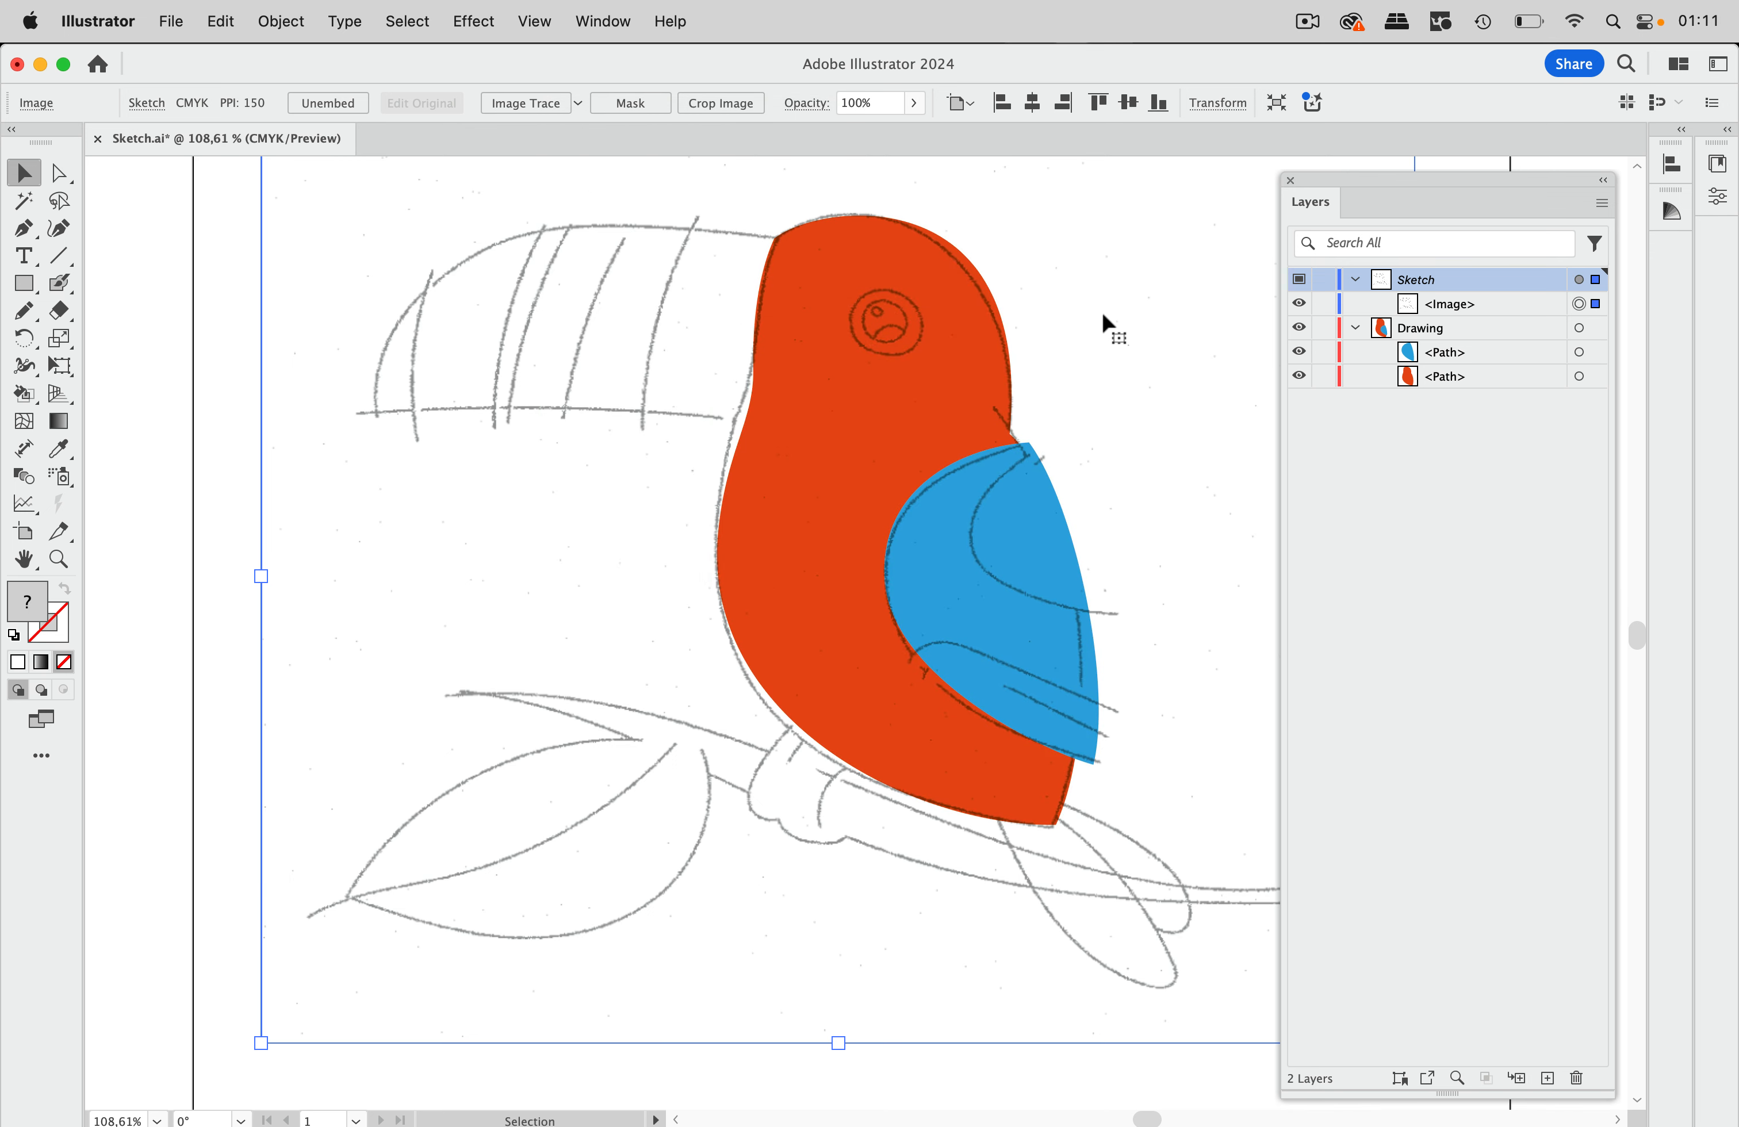
pyautogui.click(1324, 281)
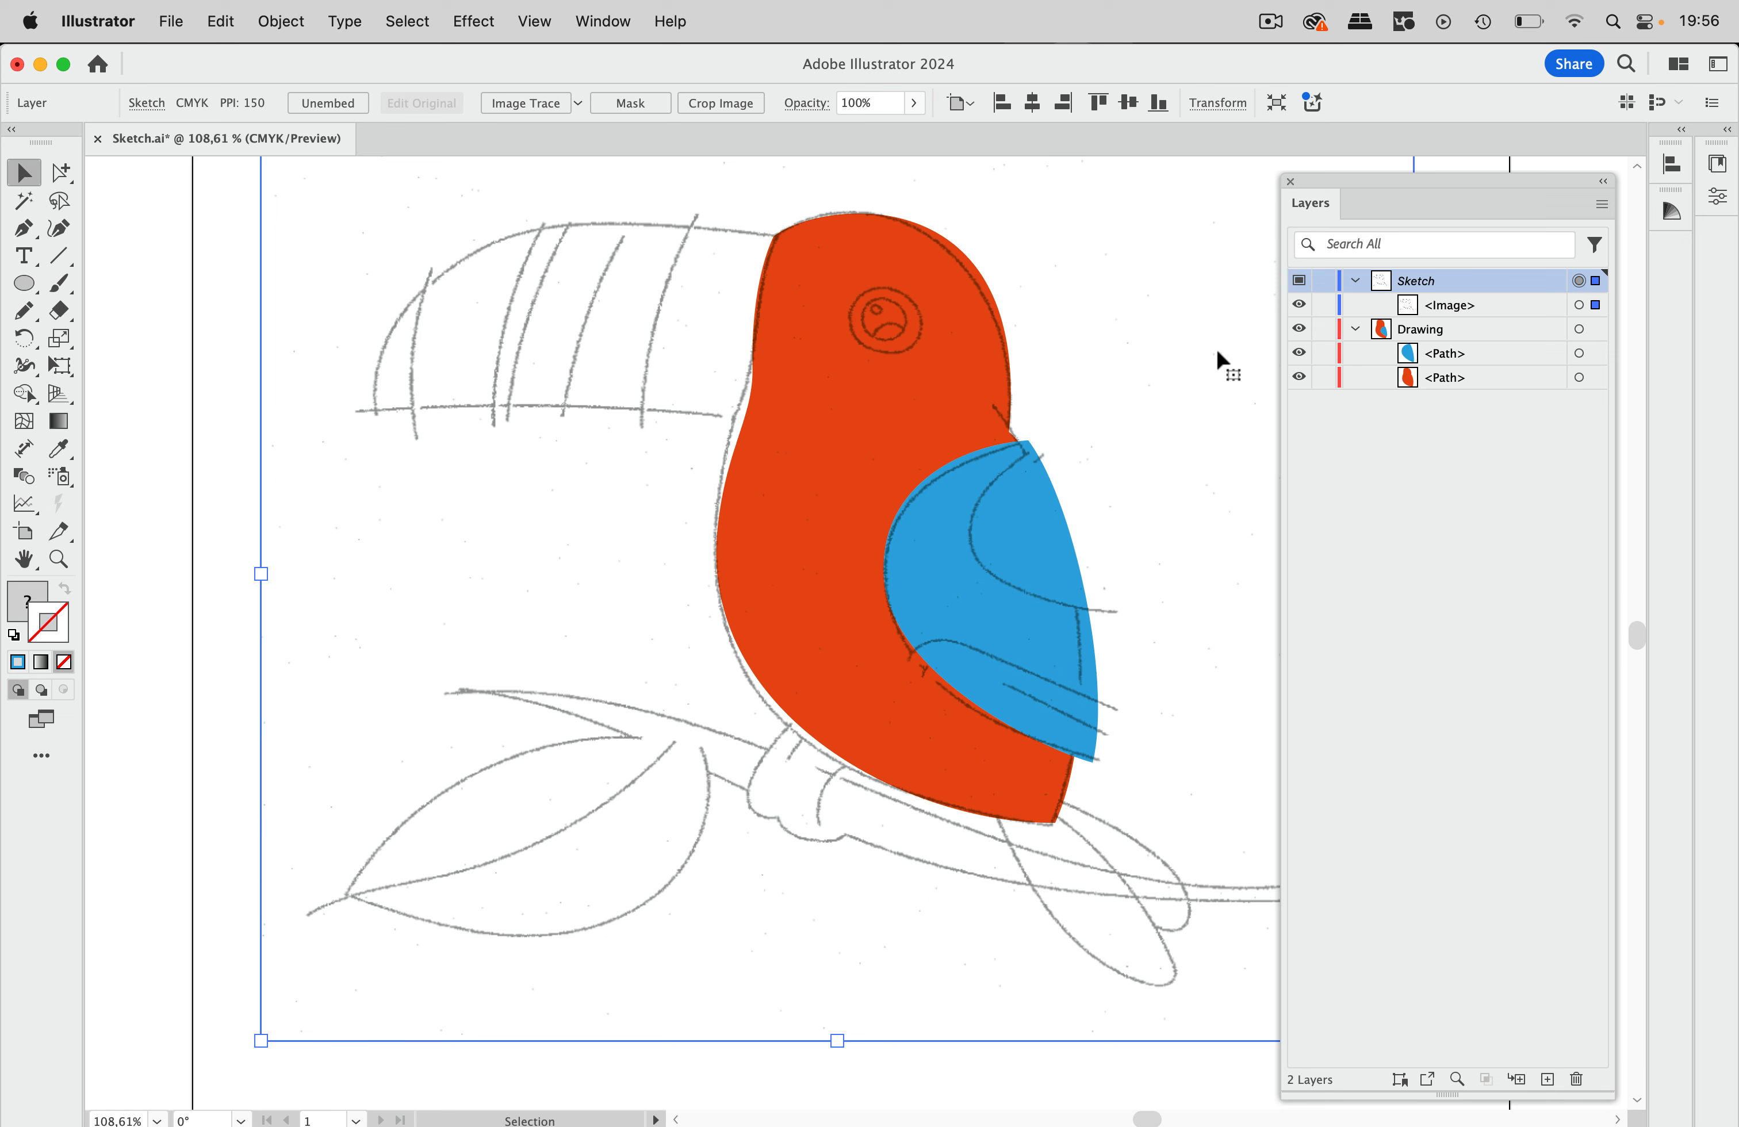
pyautogui.click(1323, 282)
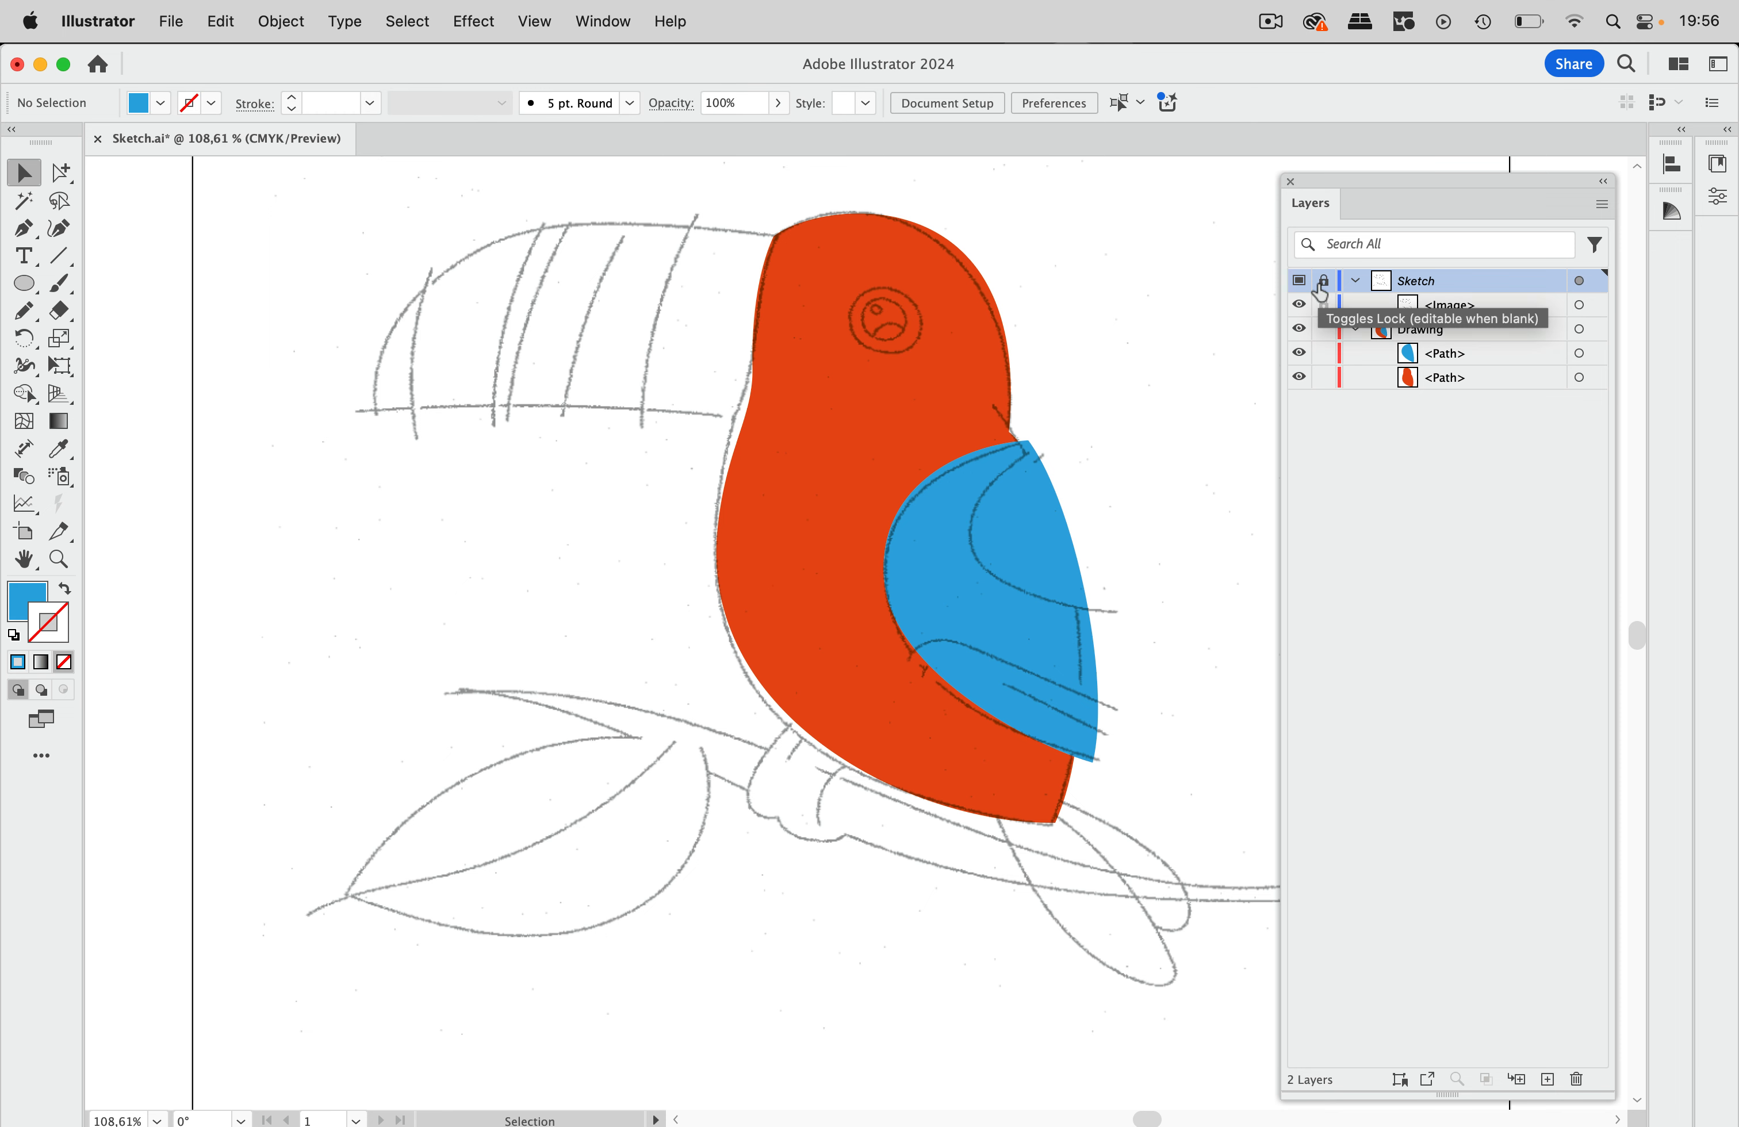